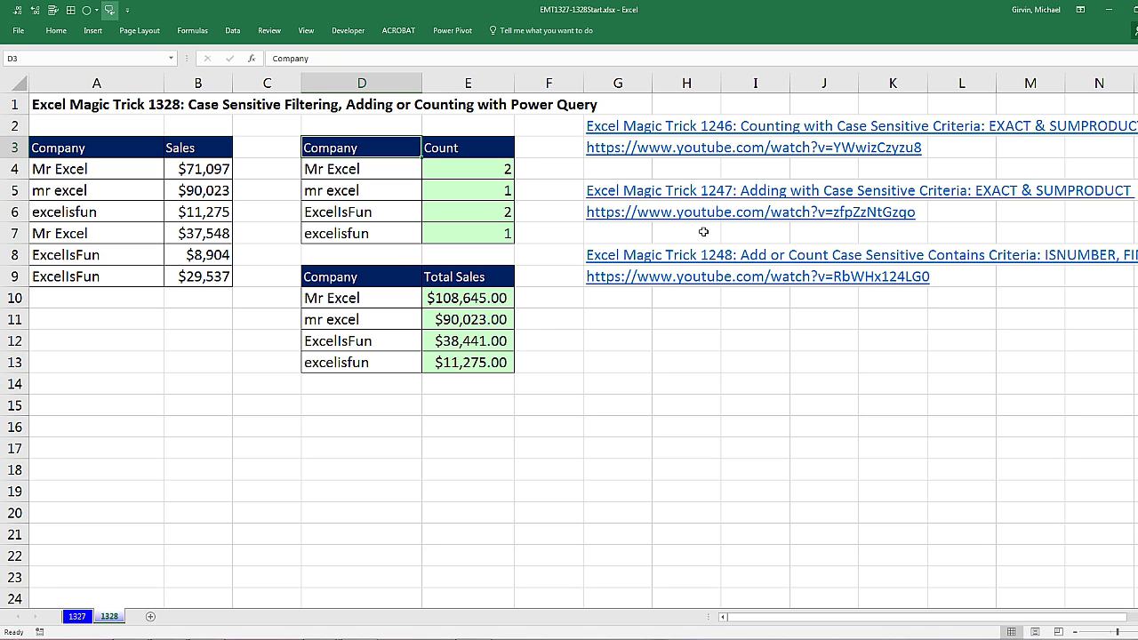
Examine the case-sensitive SUMPRODUCT and EXACT formulas in the first Count cell E4 and the first Total Sales cell E10
double_click(500, 168)
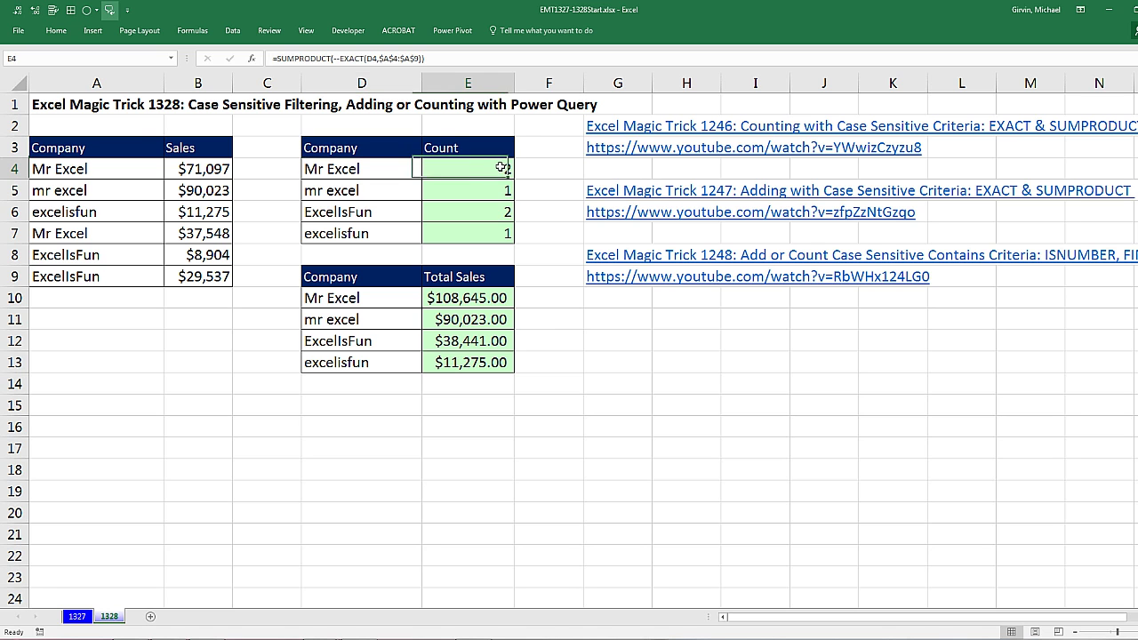
left_click(598, 169)
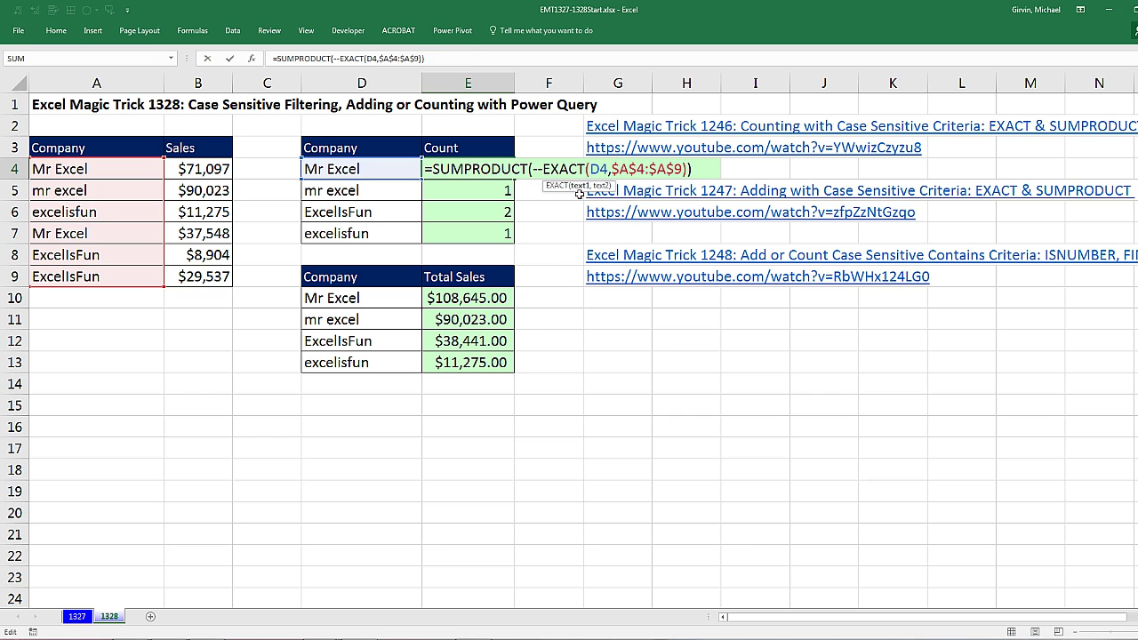
left_click(481, 299)
key("F2")
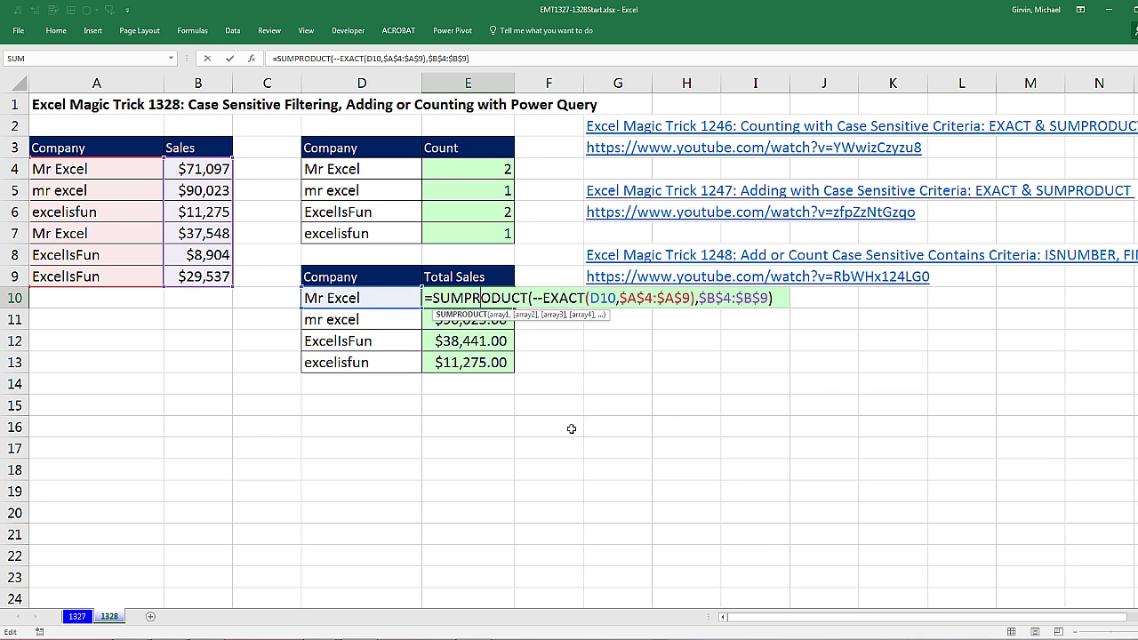
key("ctrl+Return")
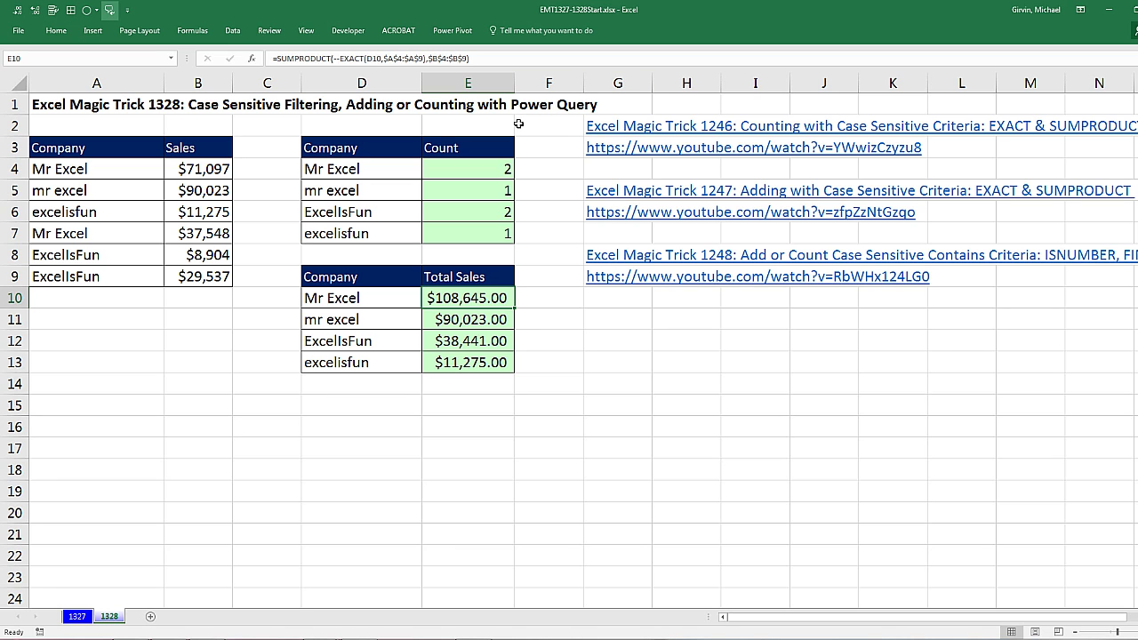
Convert the Company and Sales data in A3:B9 into an Excel table with headers
left_click(139, 165)
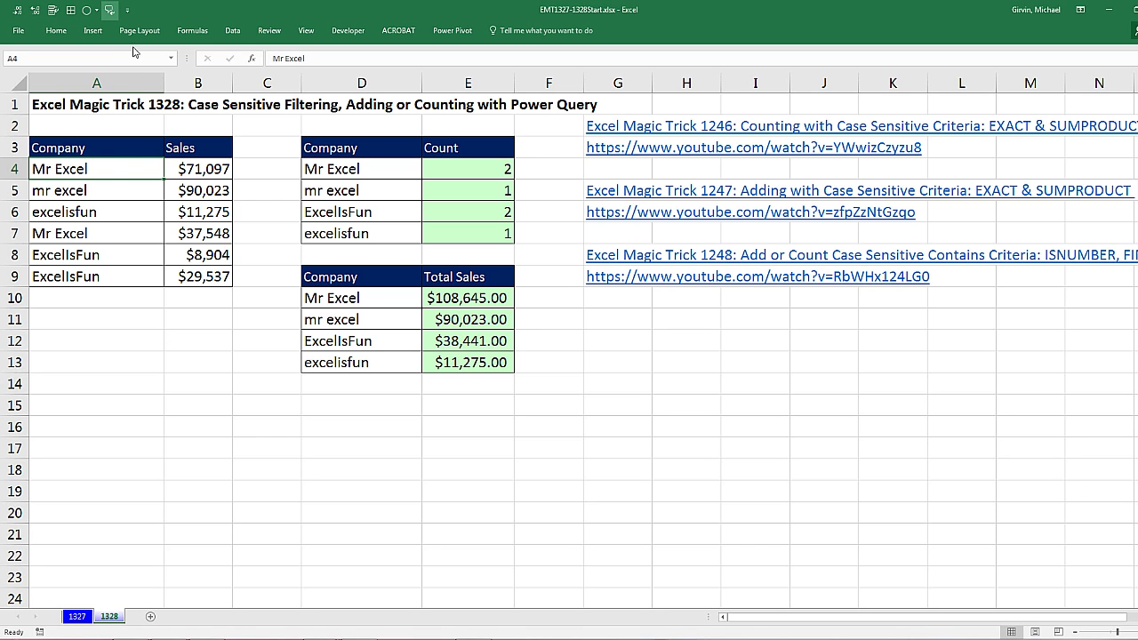
left_click(93, 34)
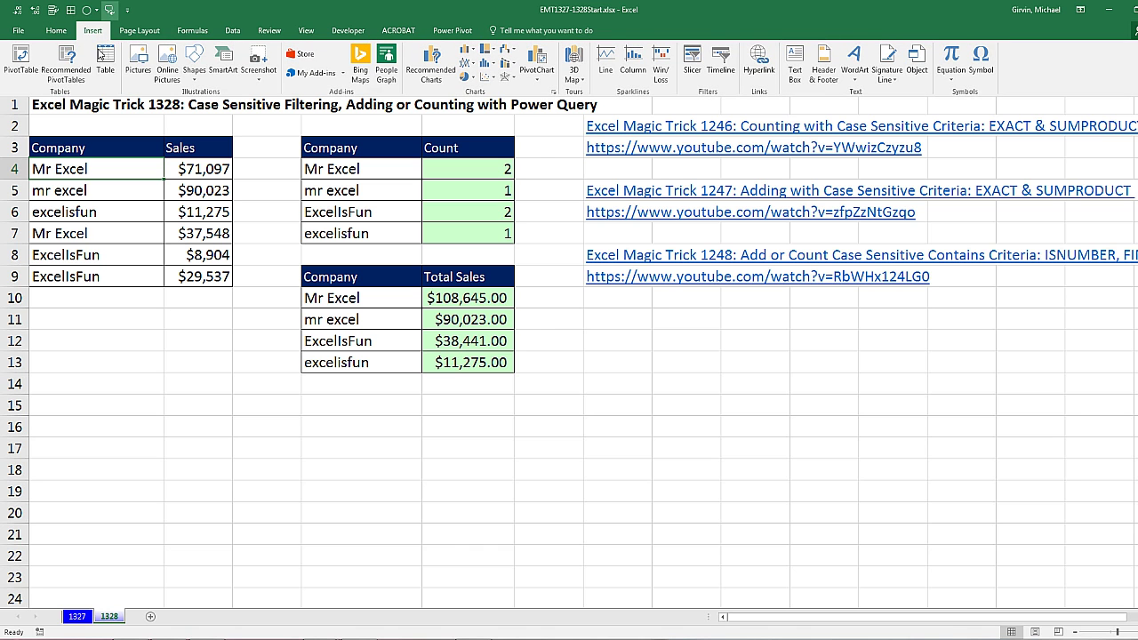
key("ctrl+t")
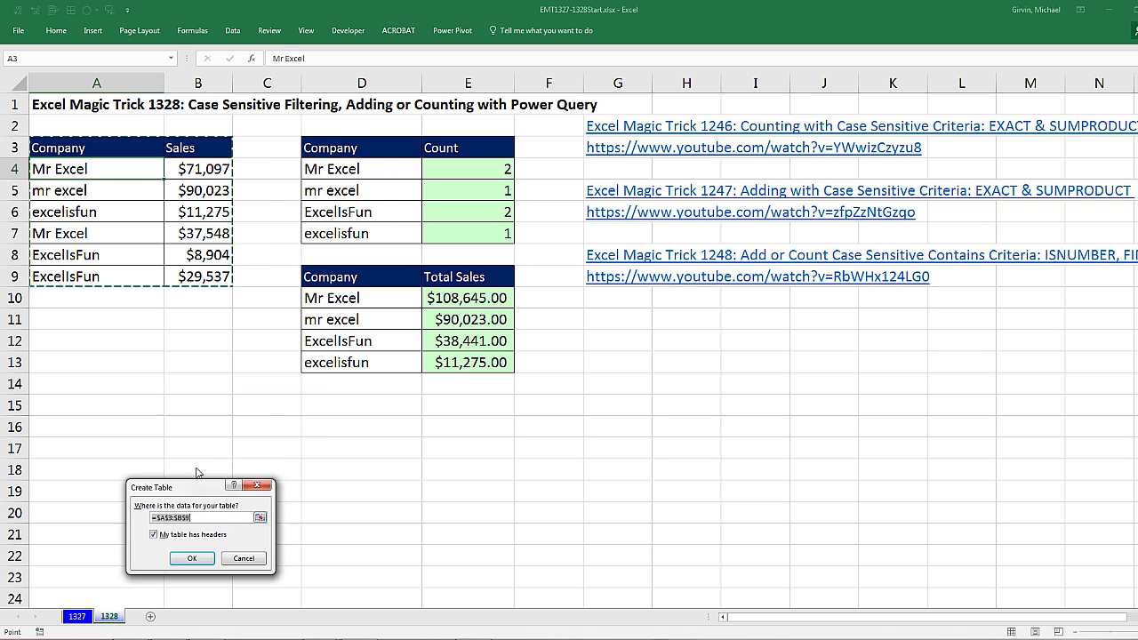
left_click_drag(222, 484, 336, 151)
left_click(307, 225)
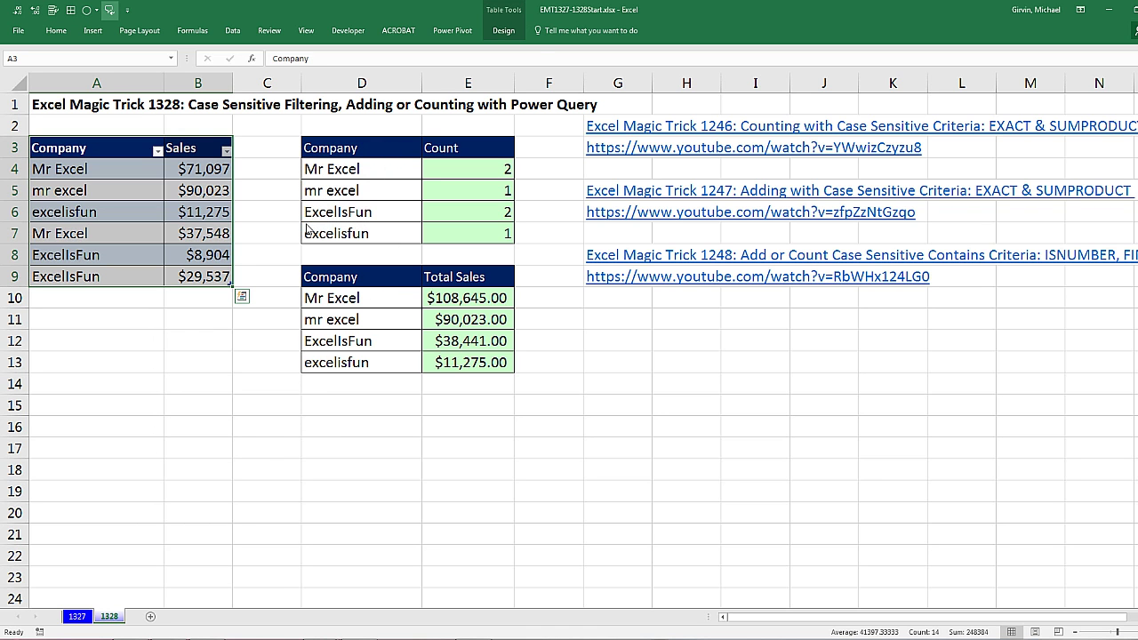
Name the new Company and Sales table CompanySales
left_click(504, 34)
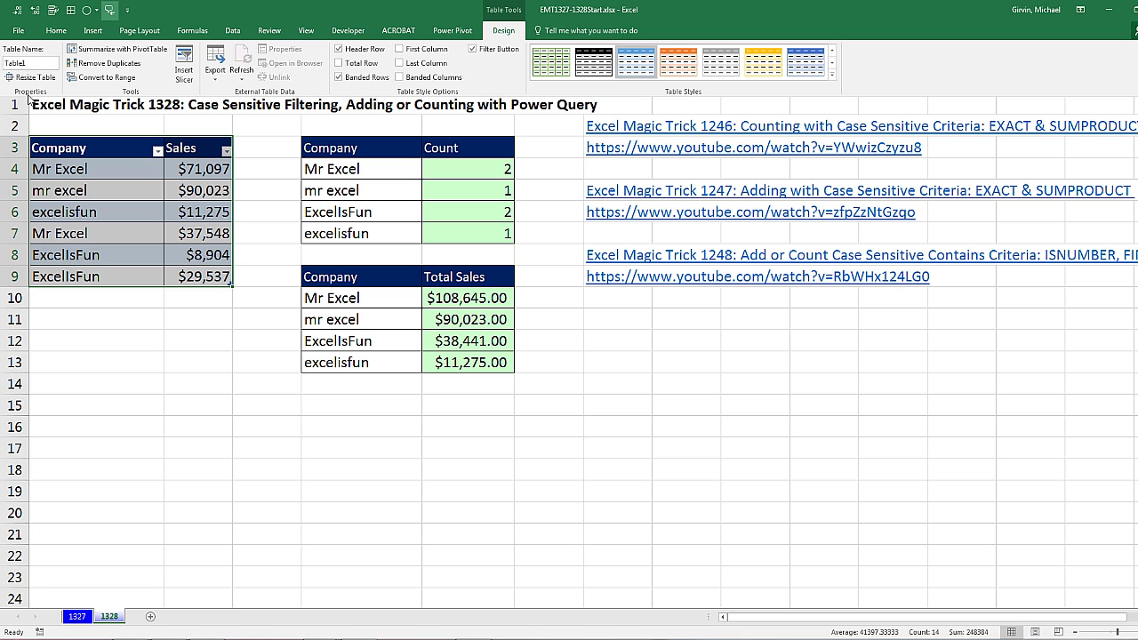
left_click(190, 298)
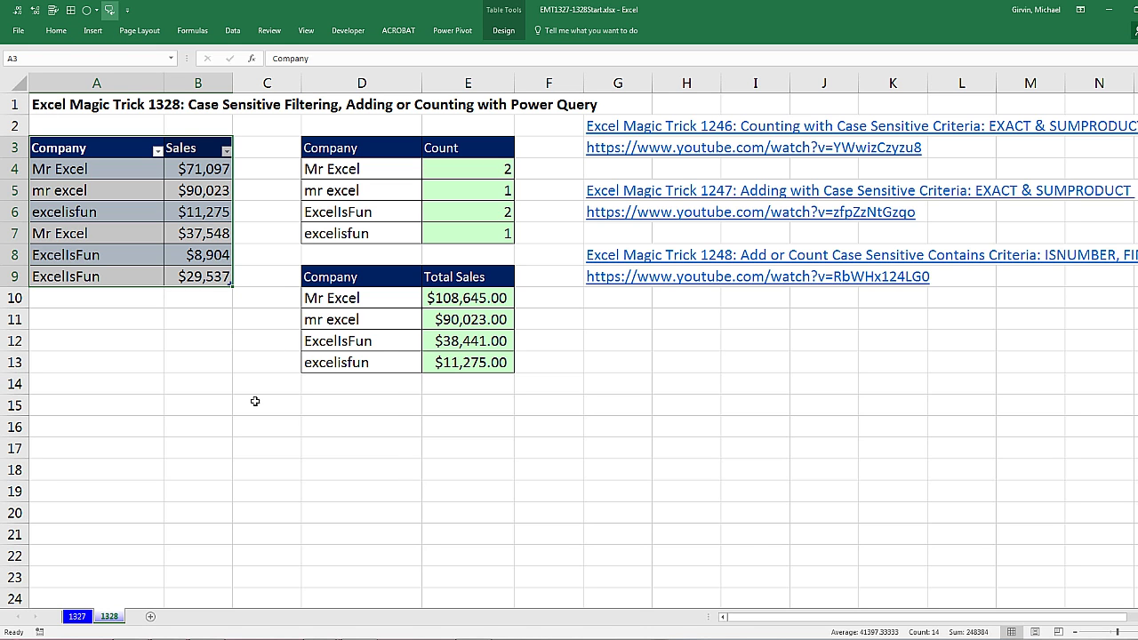
key("alt")
key("j")
key("t")
key("a")
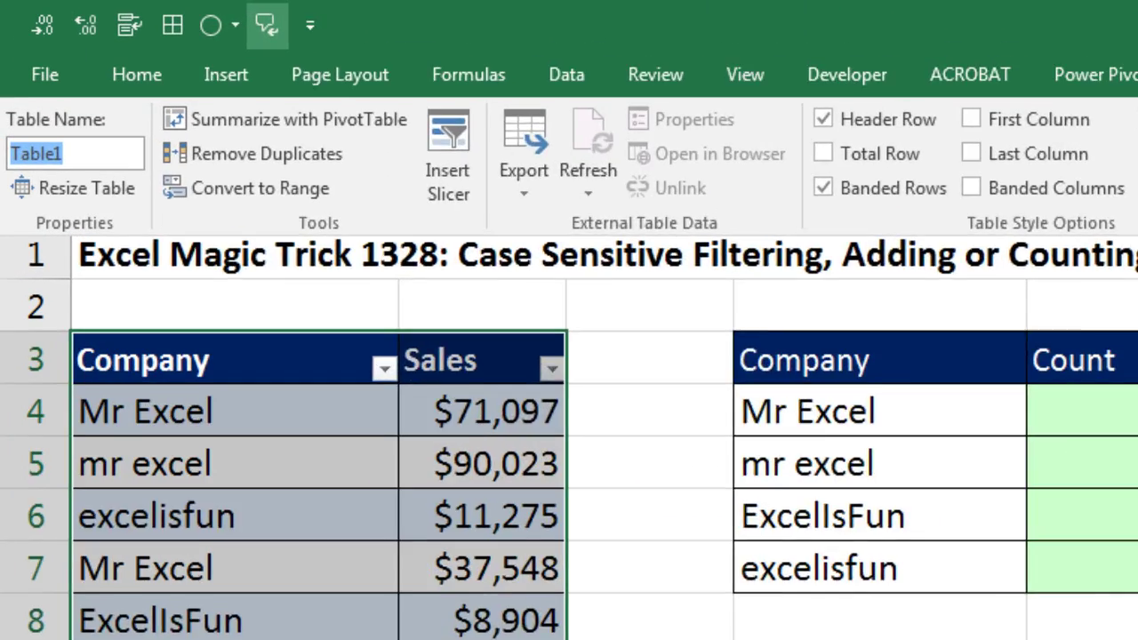
type("CompanySales")
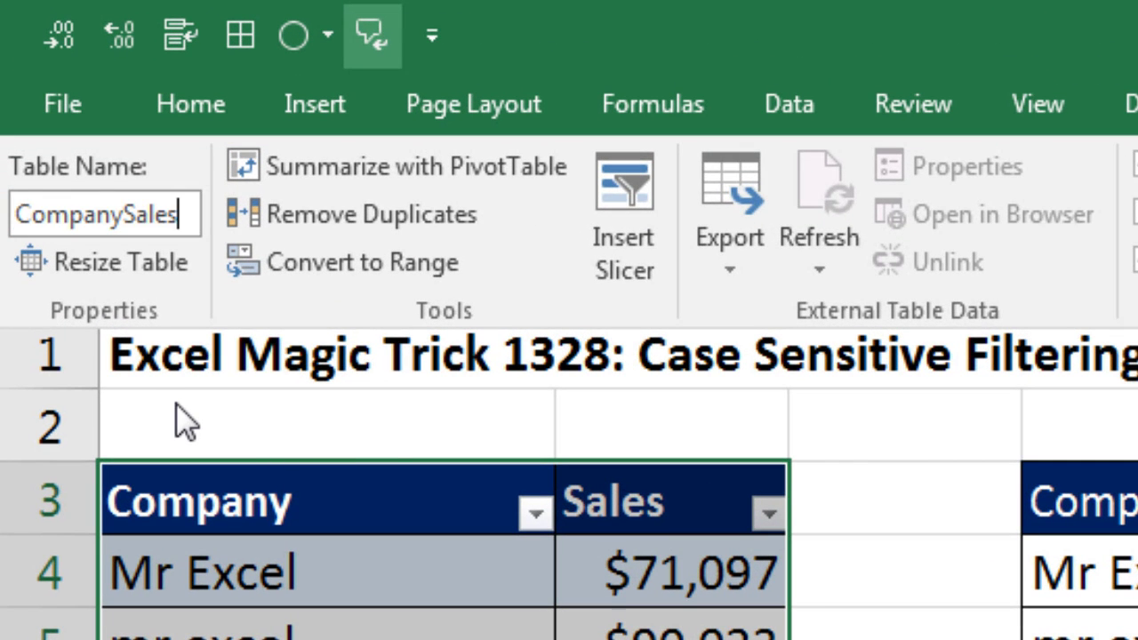
key("Return")
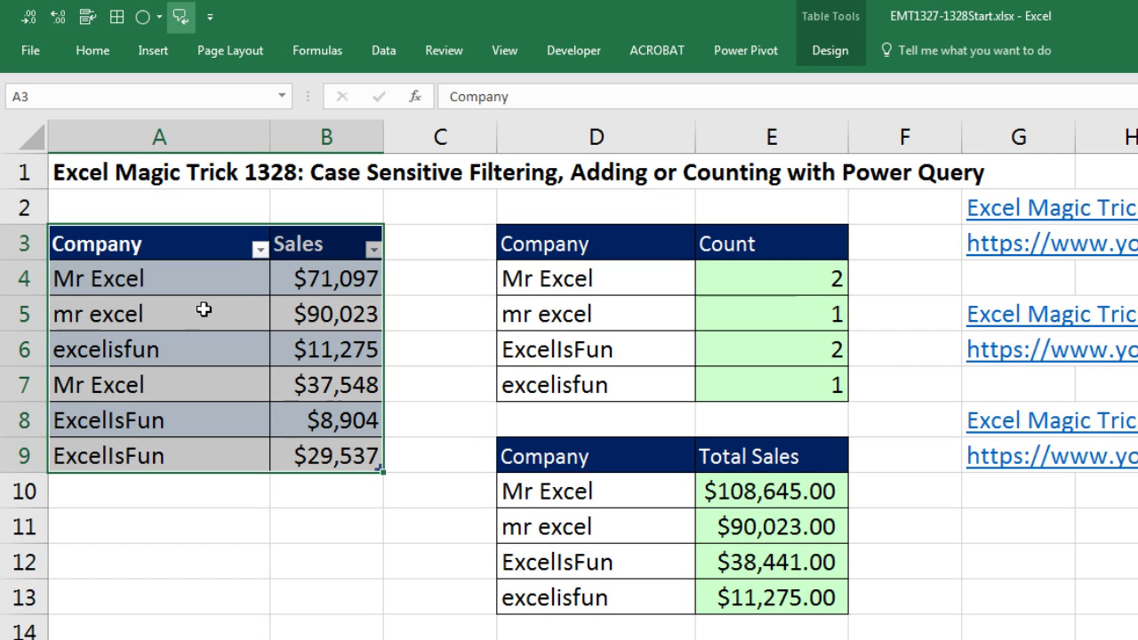
Try filtering the worksheet table's Company column to only Mr Excel, and undo the filter
left_click(260, 250)
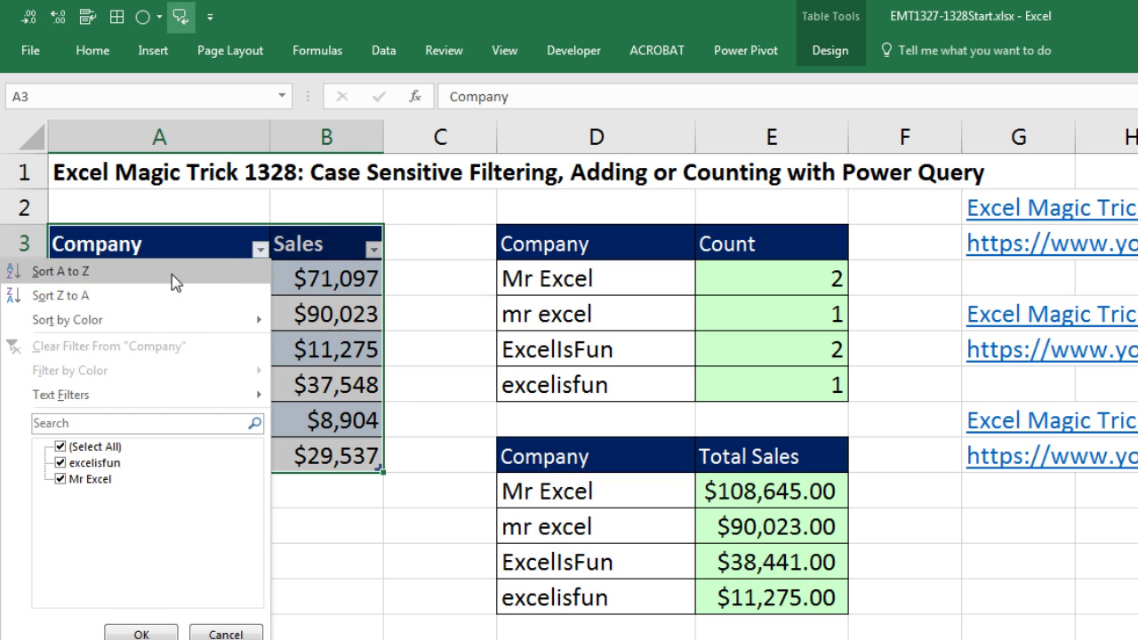
mouse_move(153, 402)
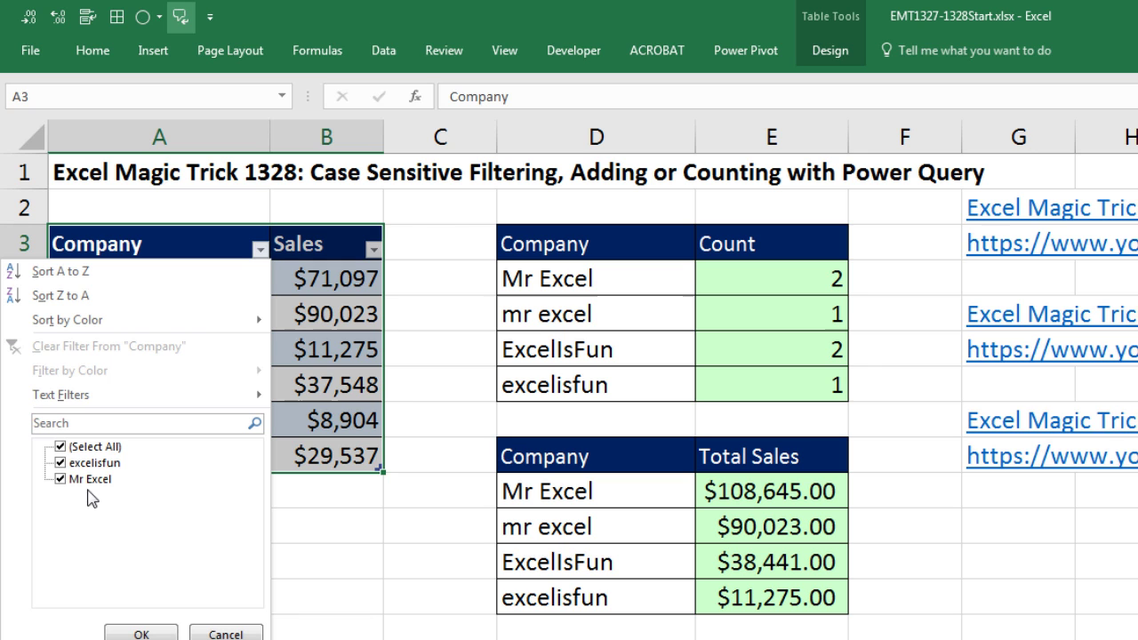
left_click(59, 448)
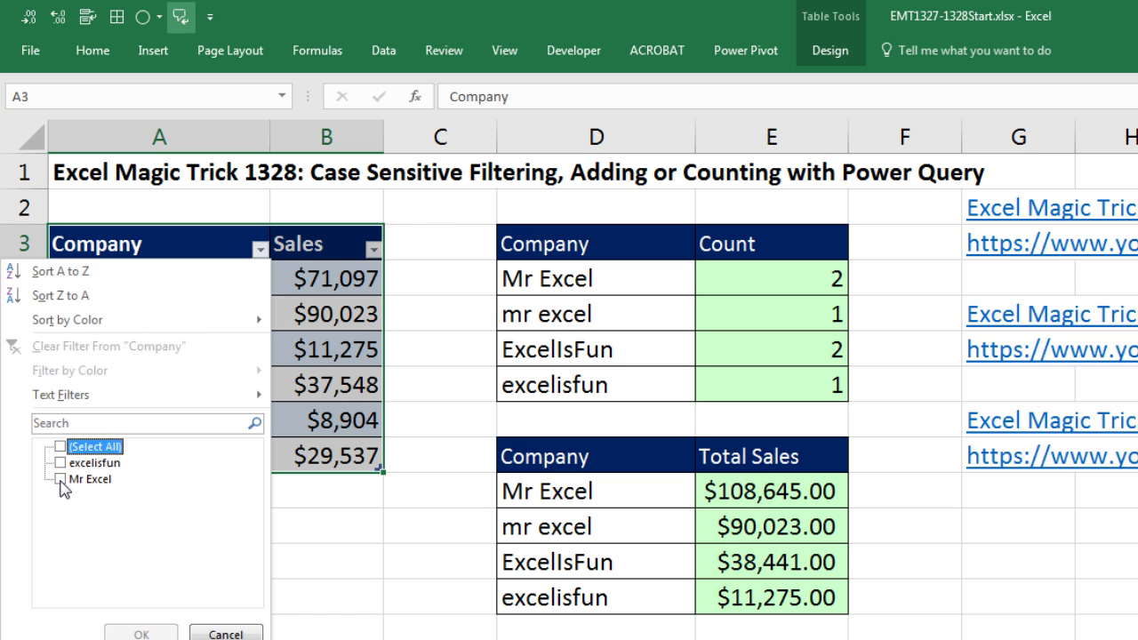
left_click(61, 479)
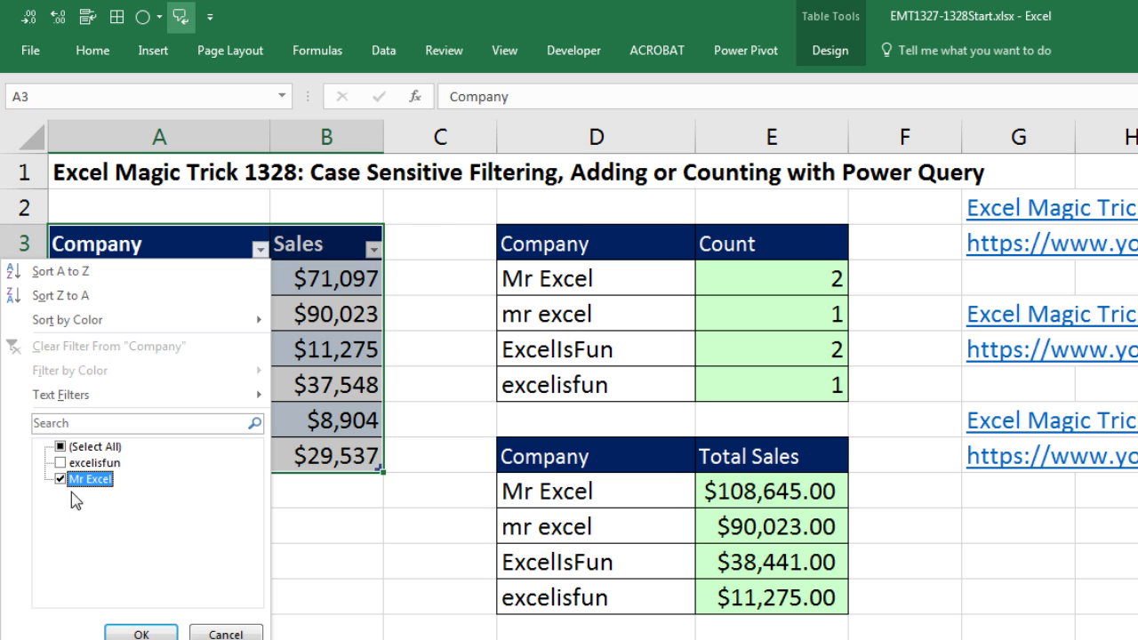
left_click(140, 632)
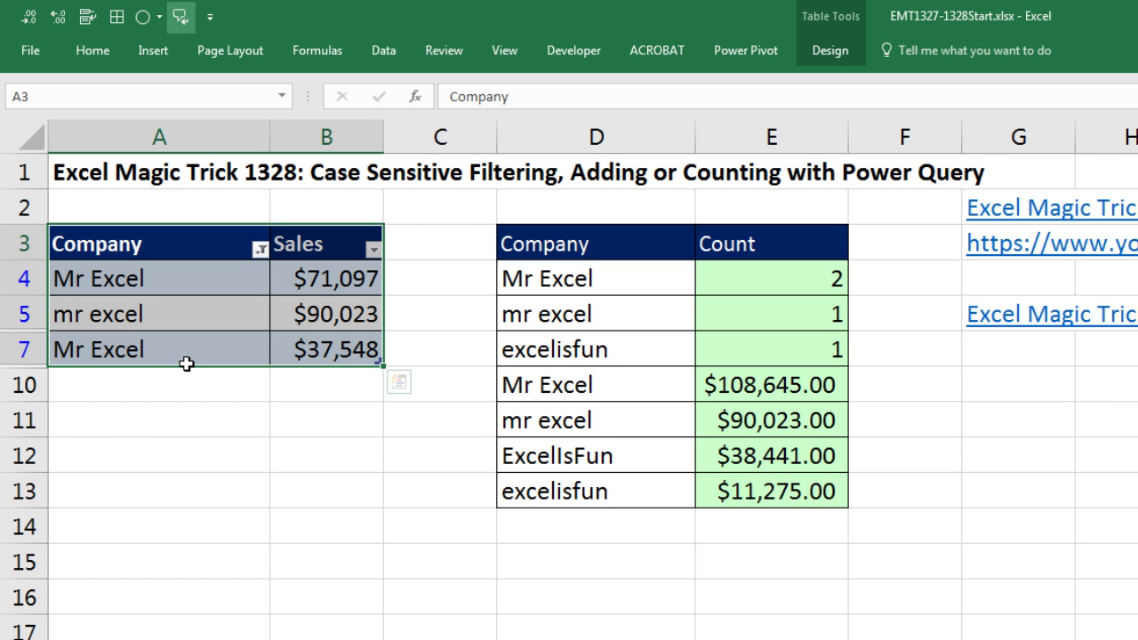
key("ctrl+z")
Create a Power Query query from the CompanySales table and open it in the Query Editor
left_click(233, 287)
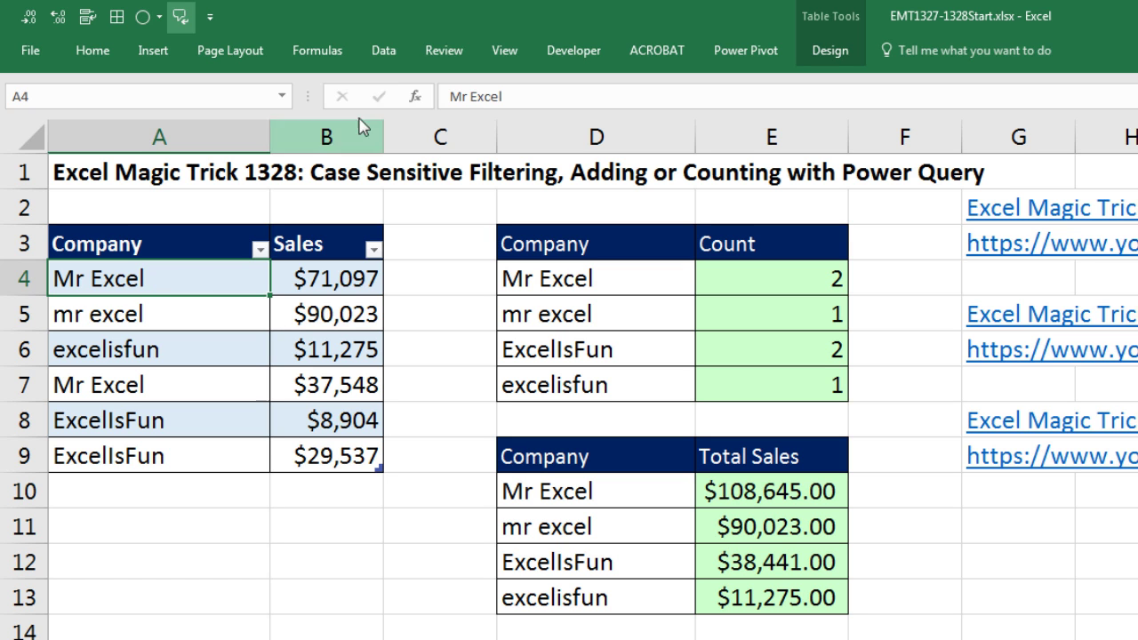
left_click(396, 50)
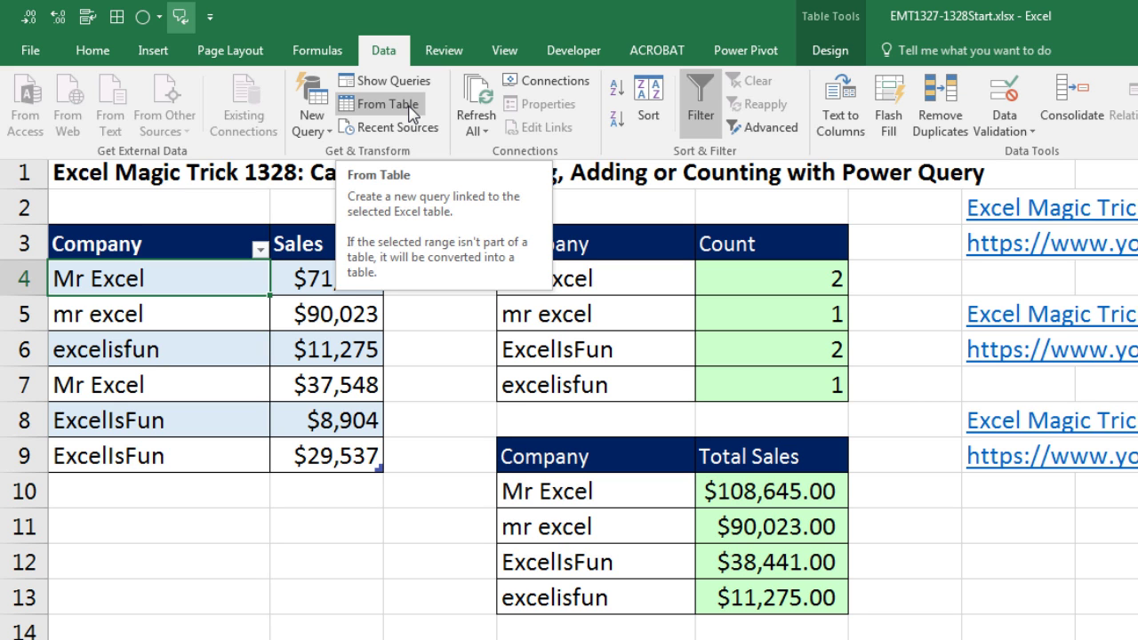
key("Escape")
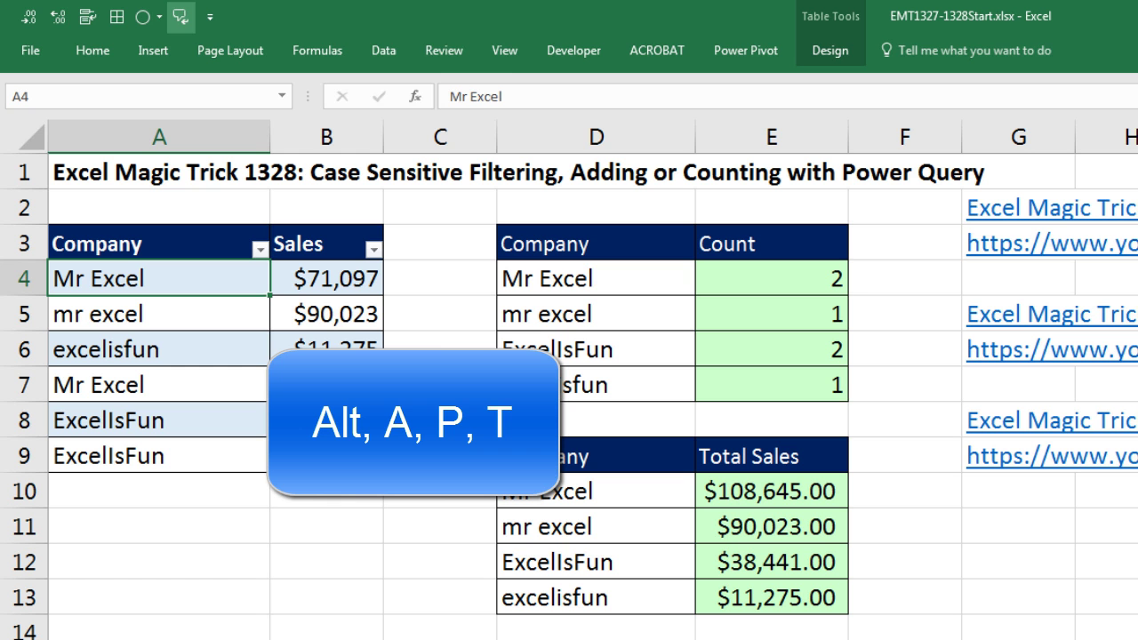
key("alt")
key("a")
key("p")
key("t")
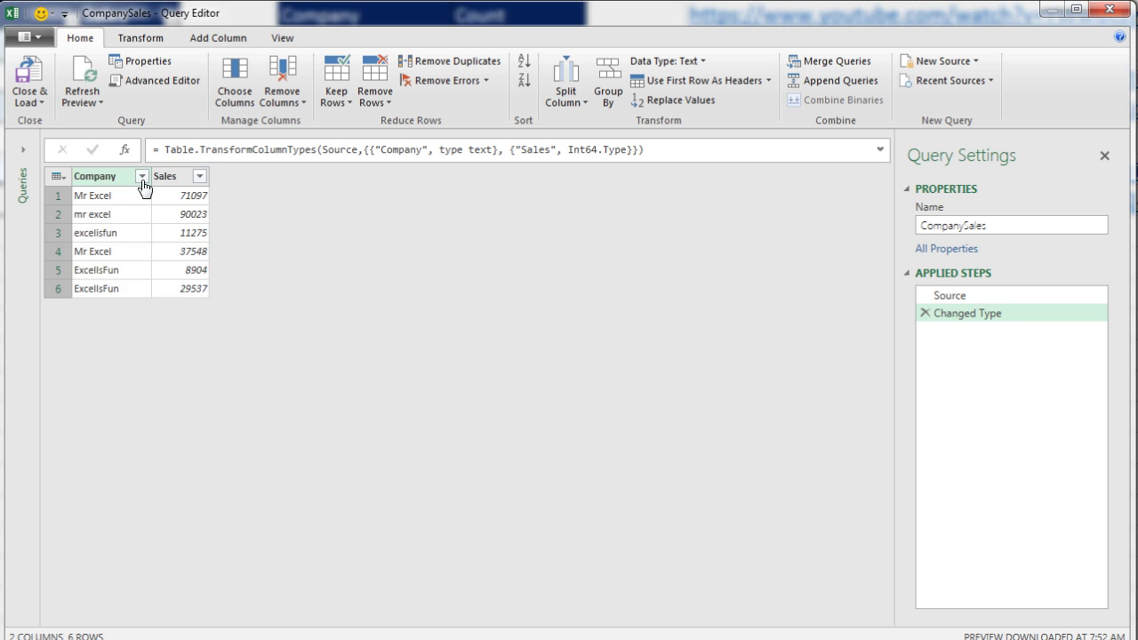
Filter the query's Company column to keep only the exact-case Mr Excel rows
left_click(143, 178)
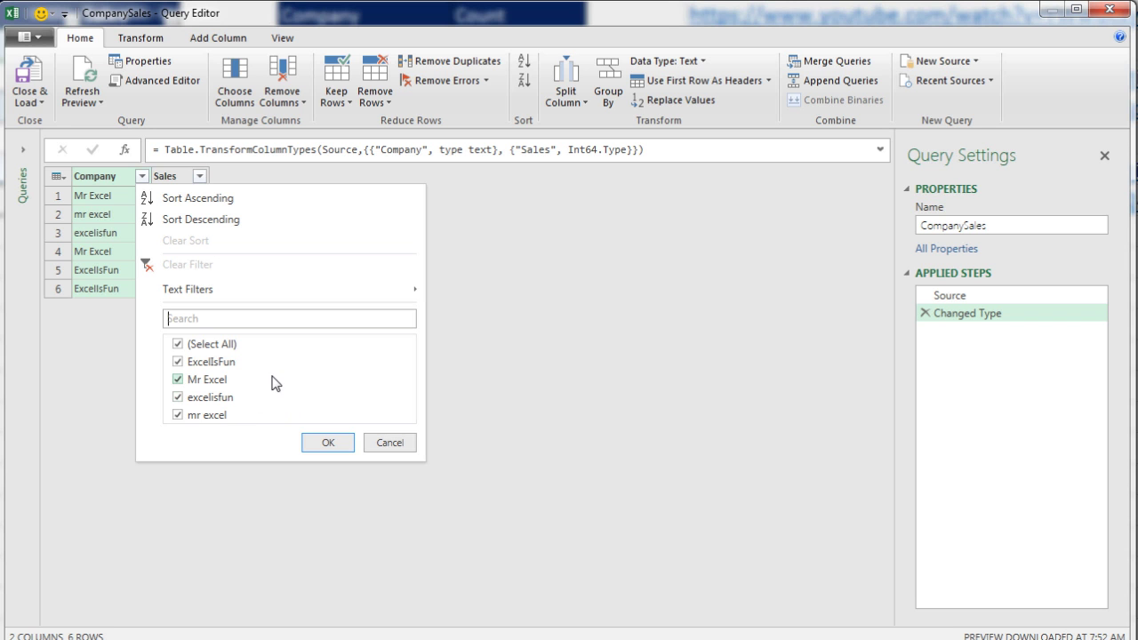
left_click(179, 363)
left_click(179, 398)
left_click(179, 415)
left_click(324, 445)
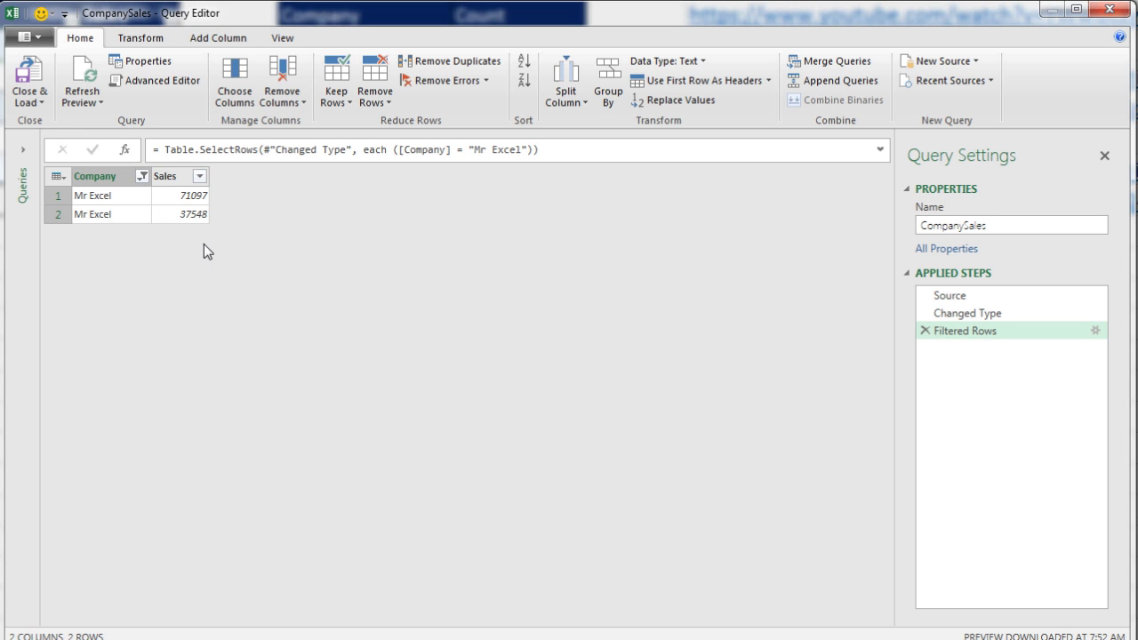
Reset the query's Company filter so that all company values are included
left_click(141, 176)
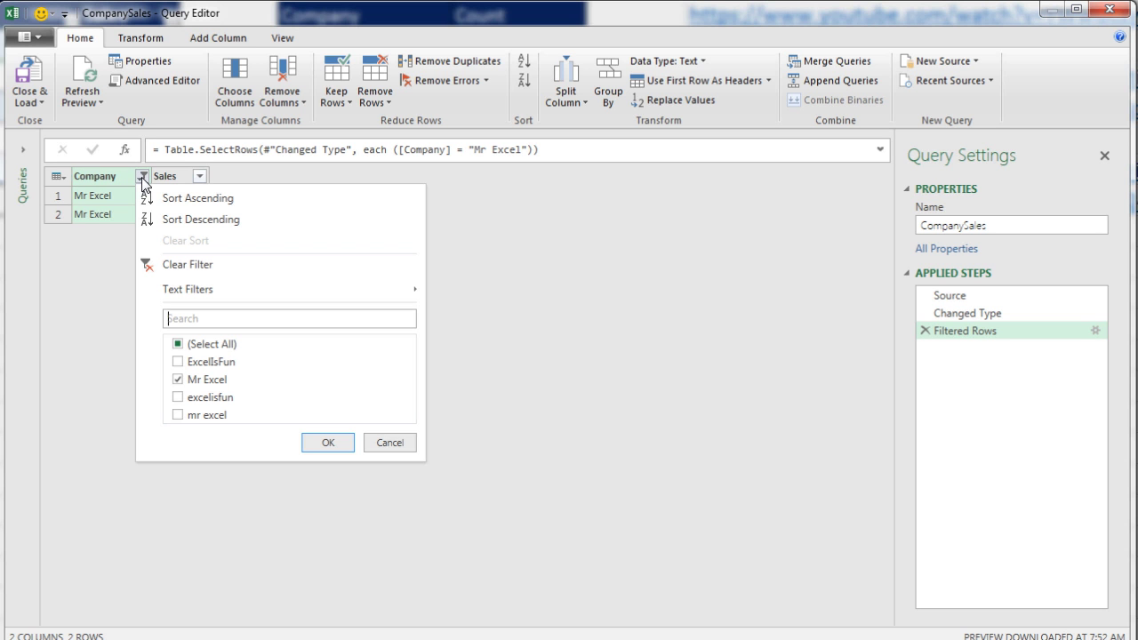
left_click(178, 344)
left_click(178, 344)
left_click(178, 344)
left_click(325, 445)
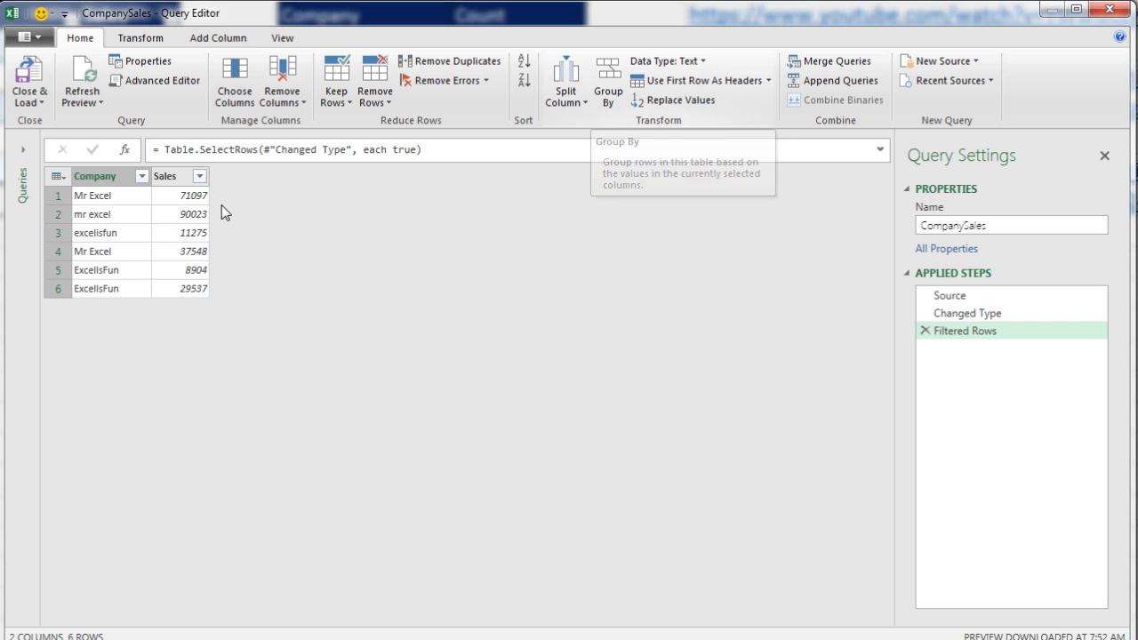
Group the query rows by Company, with a new column named Count using the Count Rows operation
left_click(111, 180)
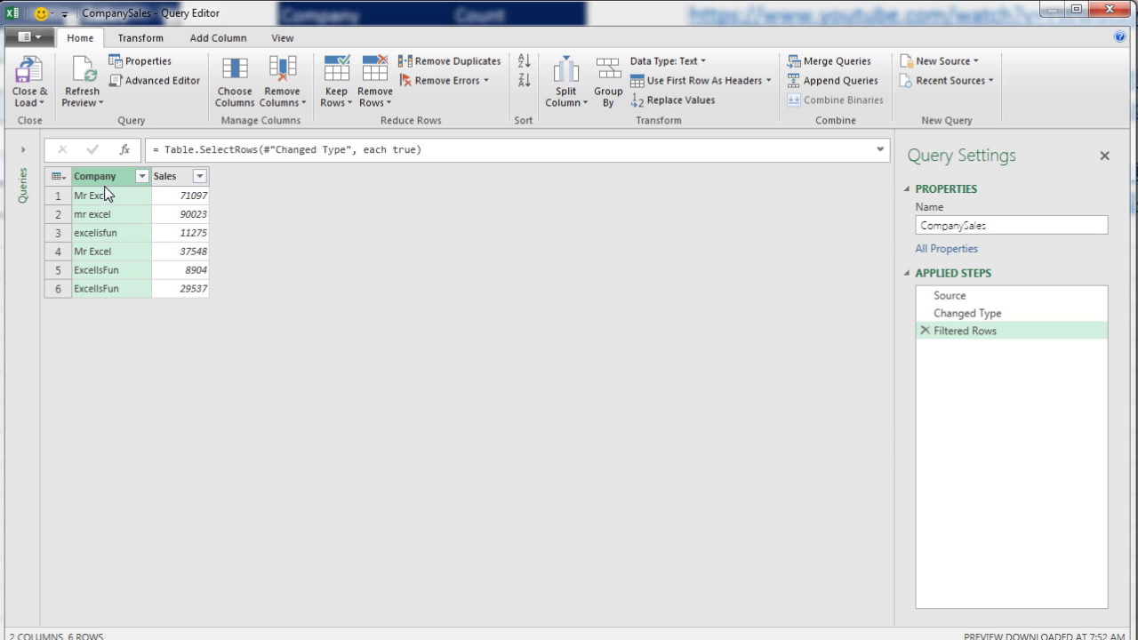
left_click(617, 98)
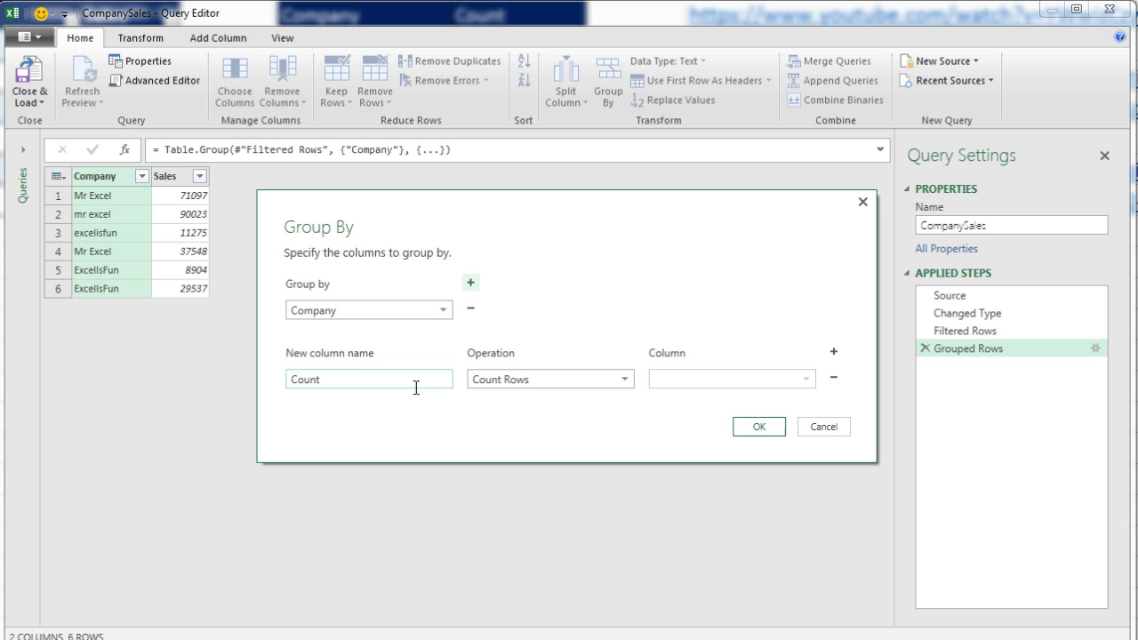
left_click(626, 381)
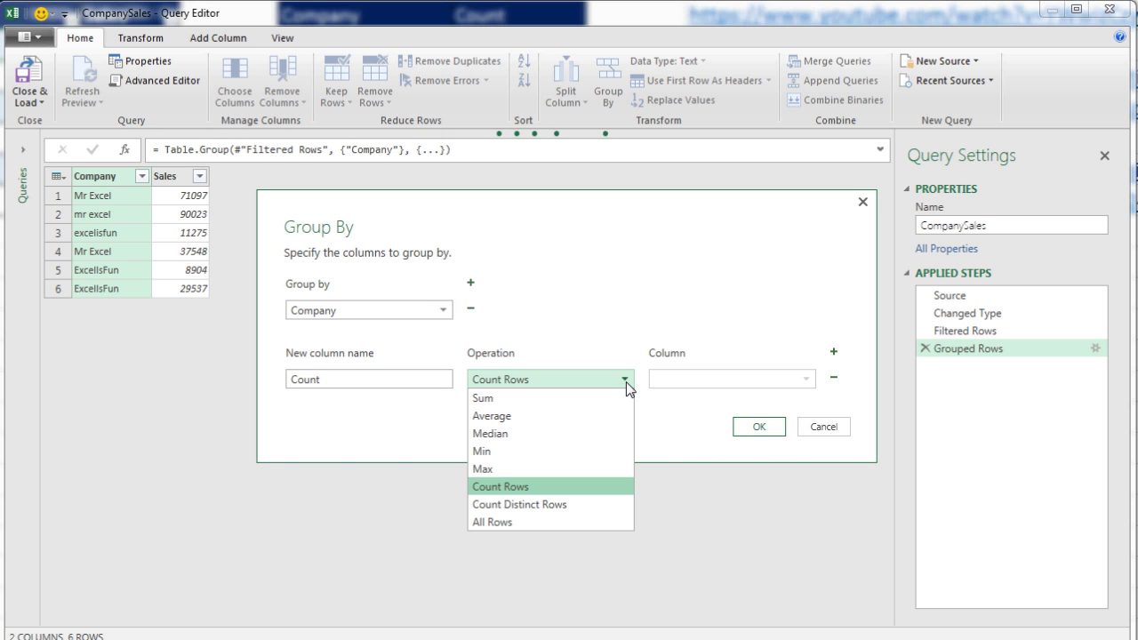
left_click(626, 381)
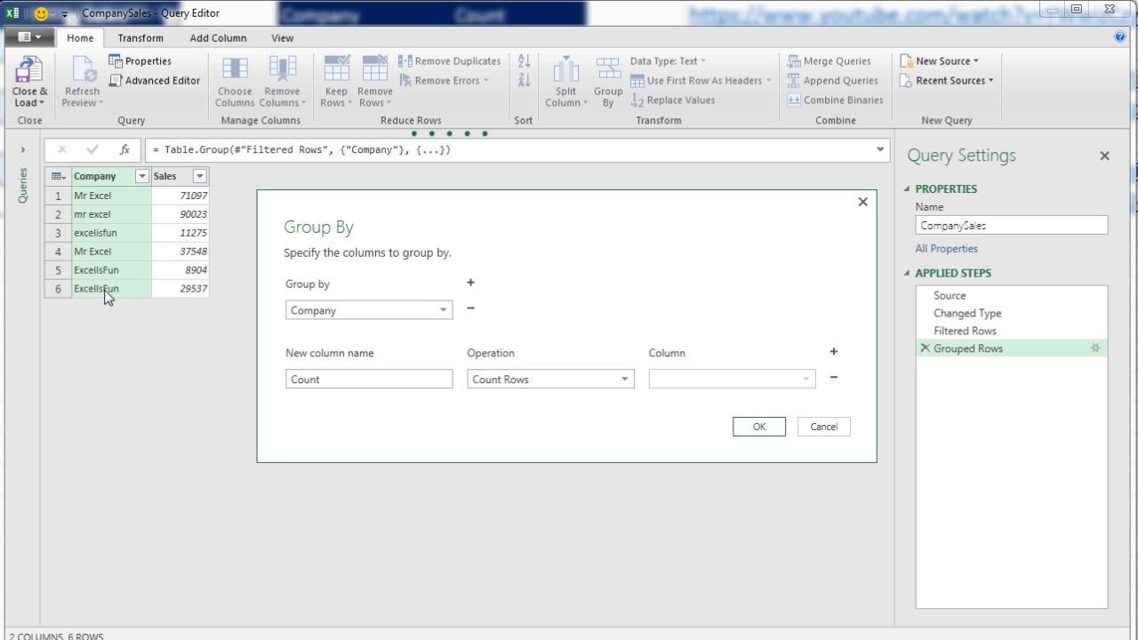
left_click(750, 431)
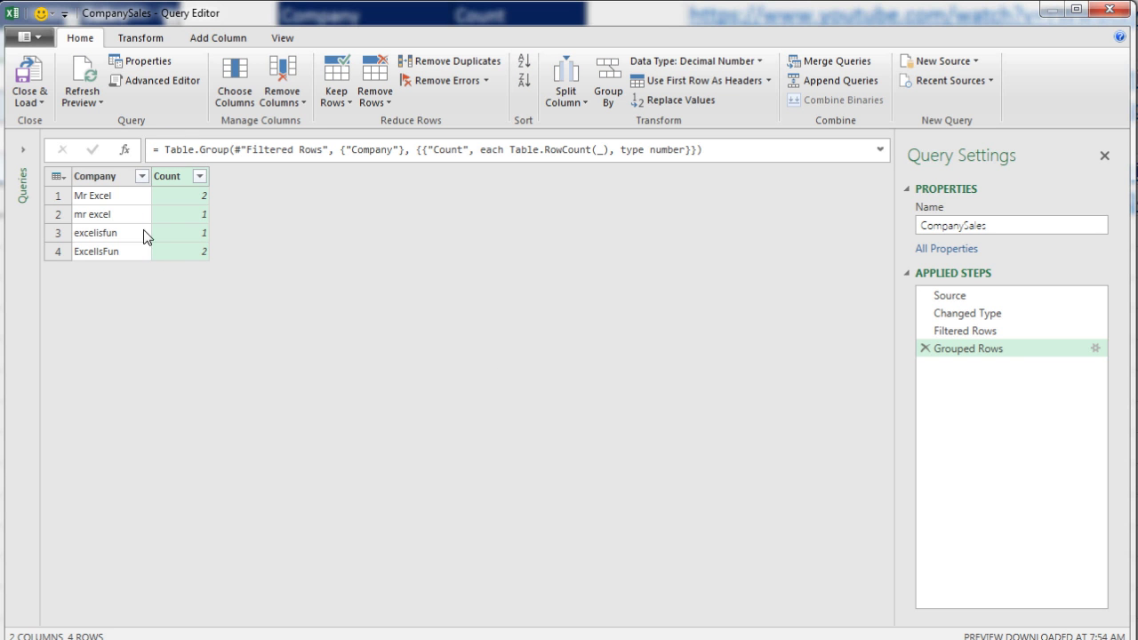
Load the grouped Count query as a table at cell D15 of the existing worksheet and widen column E
left_click(38, 105)
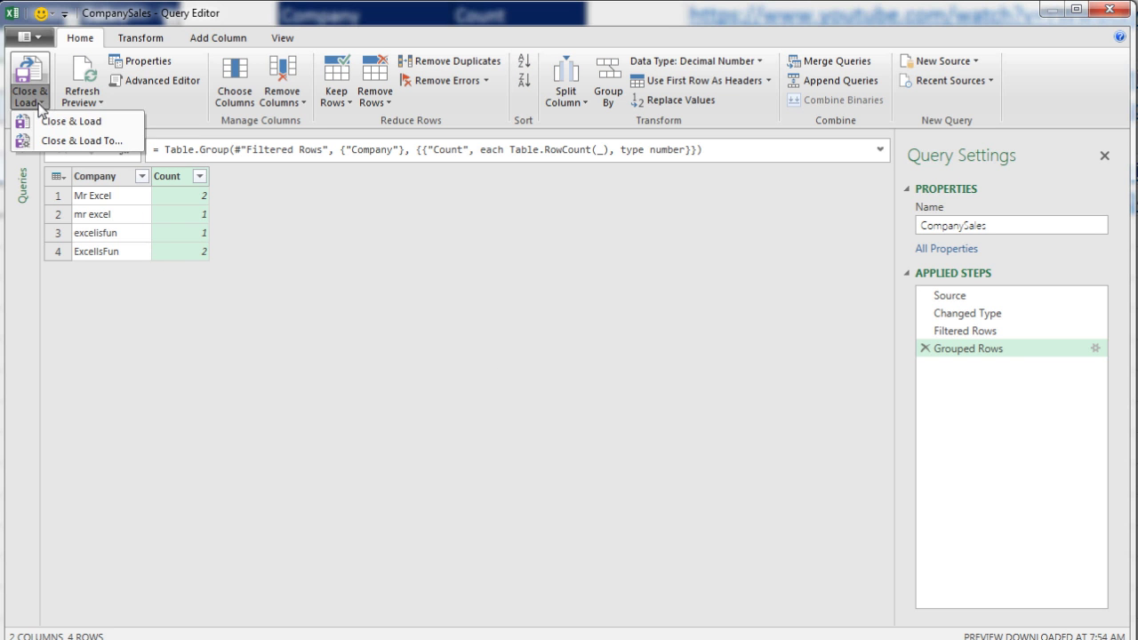
left_click(64, 143)
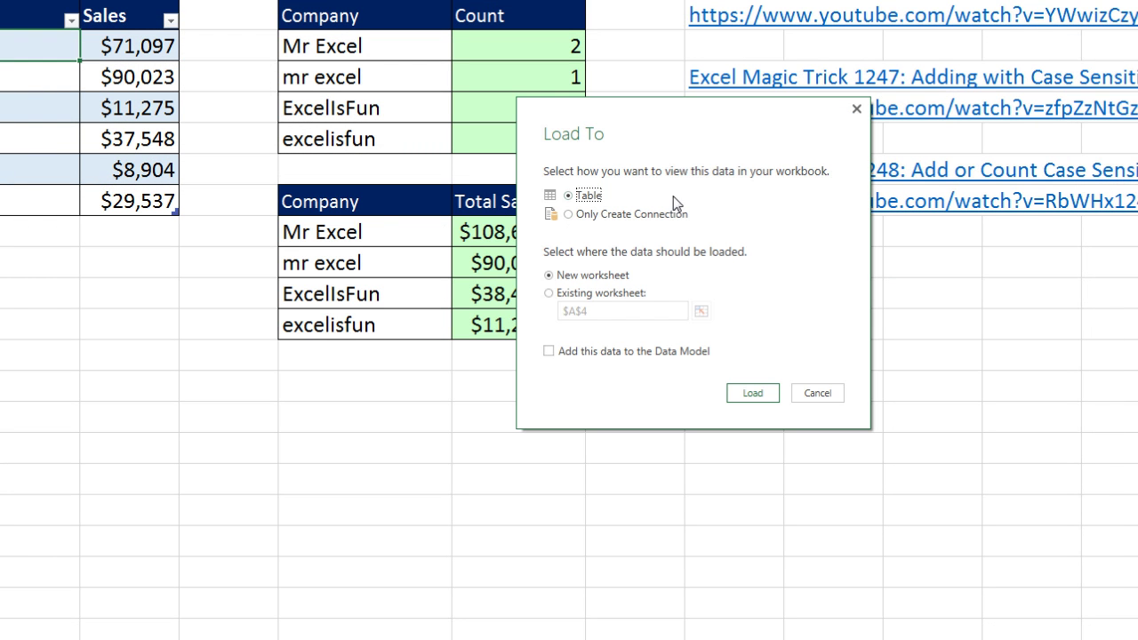
left_click(548, 293)
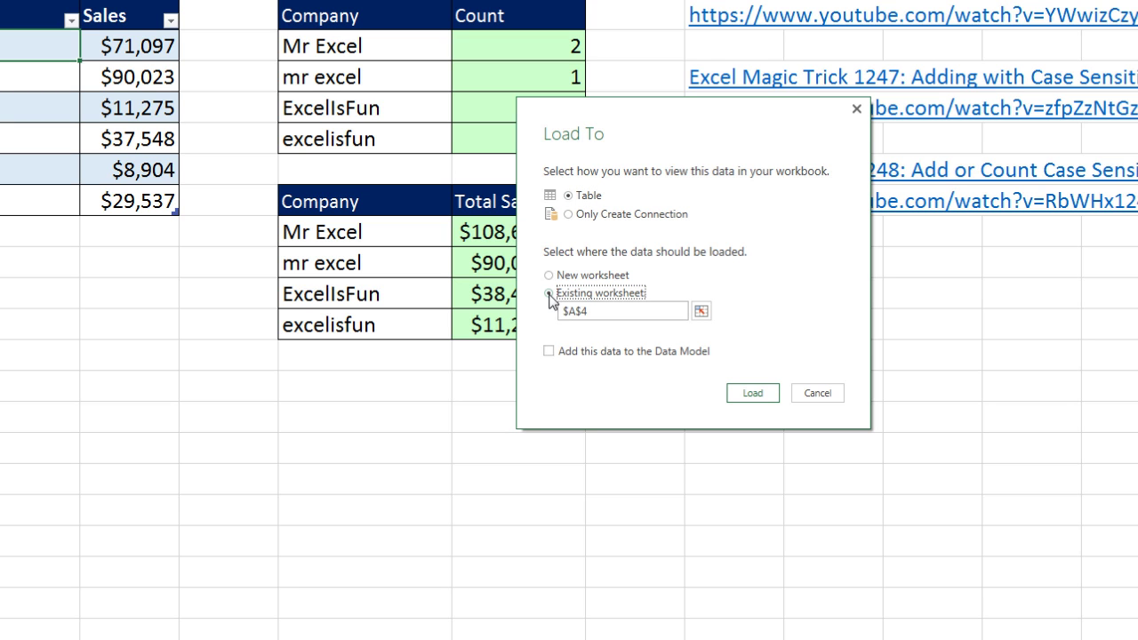
key("Tab")
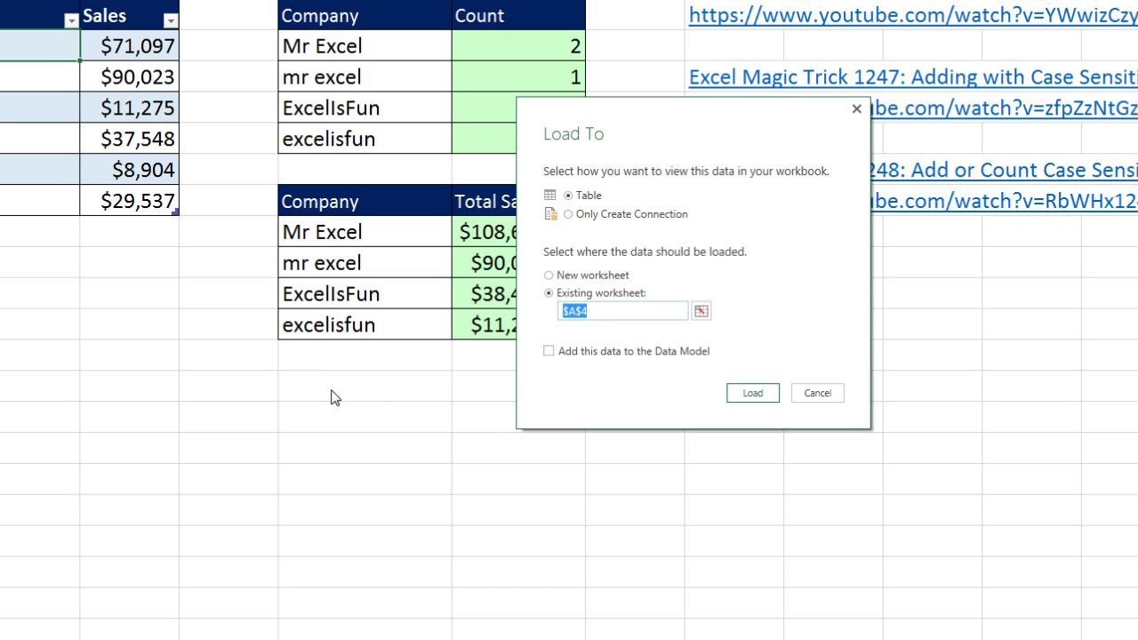
type("D15")
left_click(752, 395)
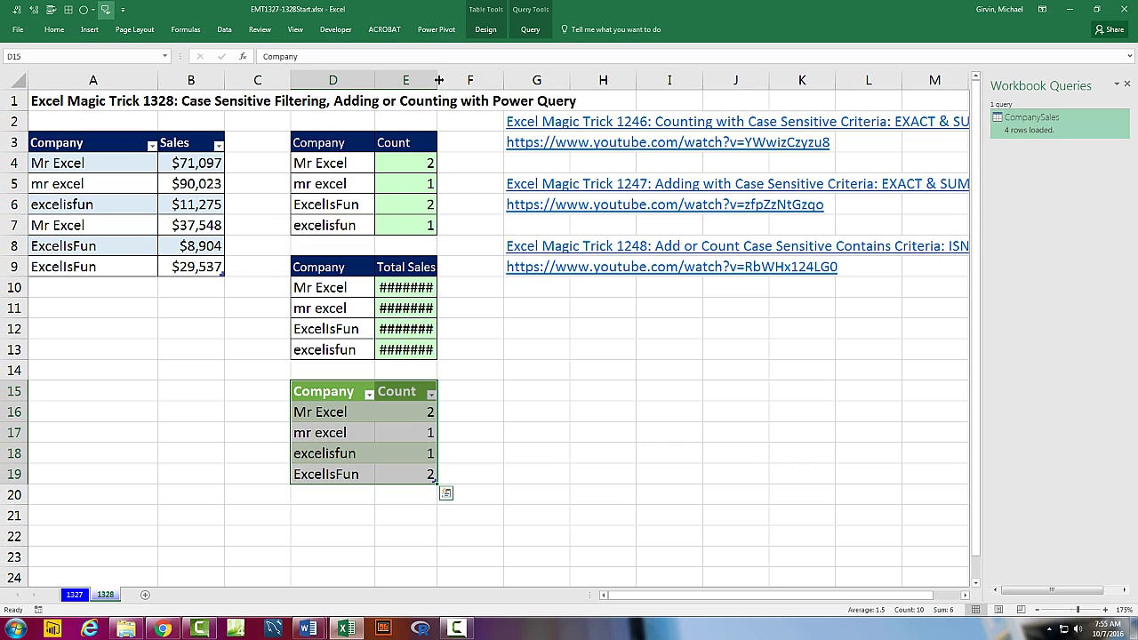
left_click_drag(439, 80, 477, 80)
left_click(450, 395)
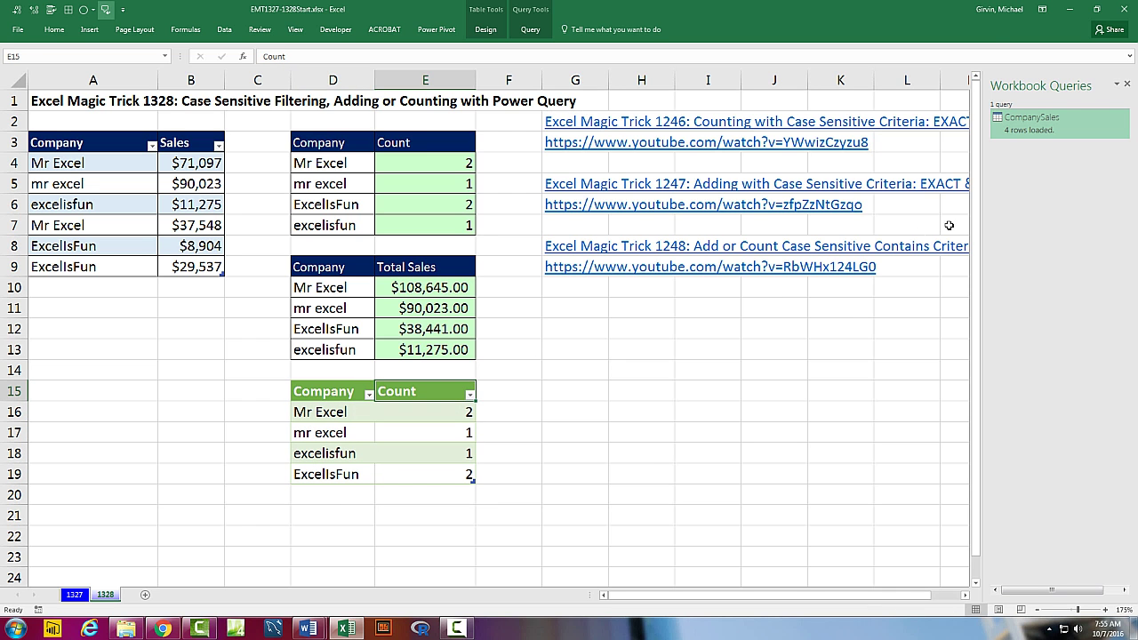
Rename the CompanySales query as CompanyCaseSesitiveCount in its properties and check the loaded table's name
right_click(1018, 128)
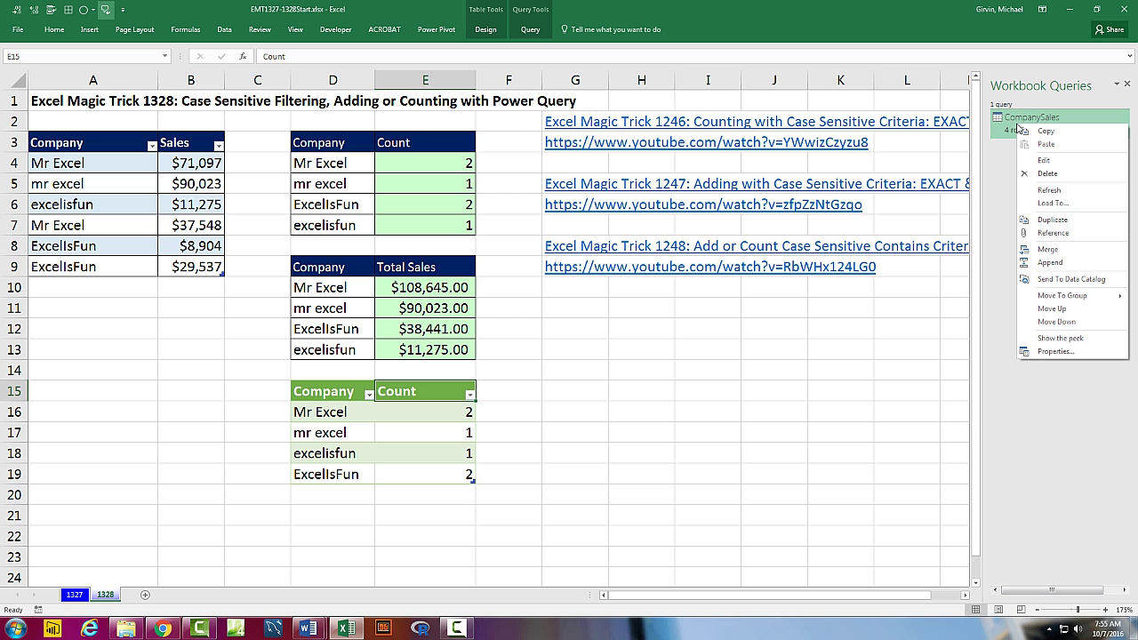
left_click(1047, 352)
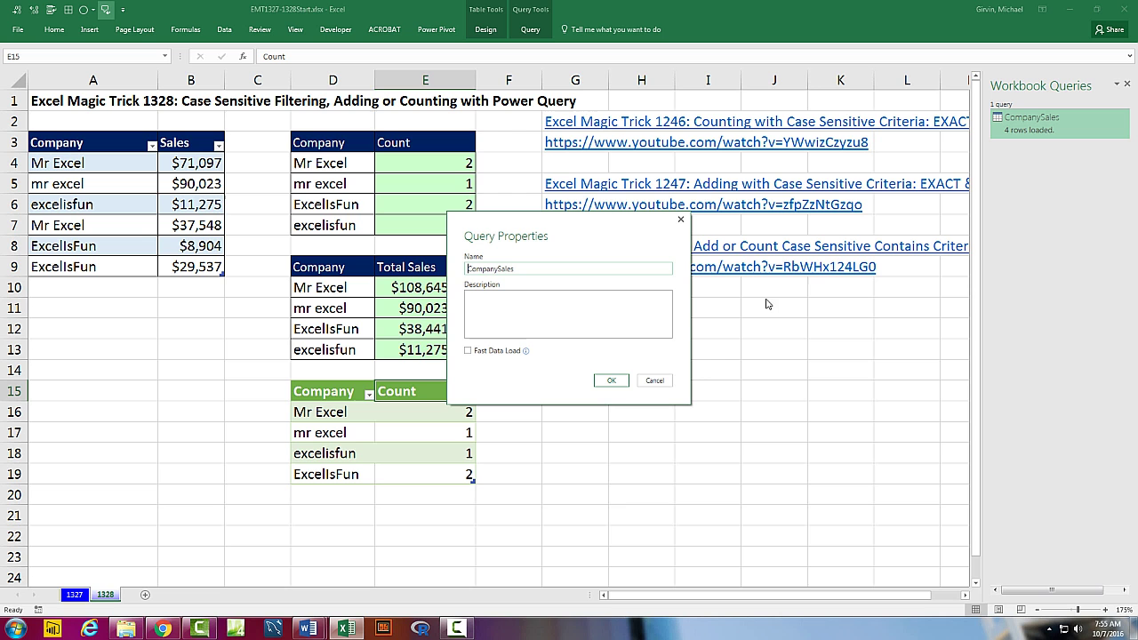
left_click_drag(522, 269, 441, 268)
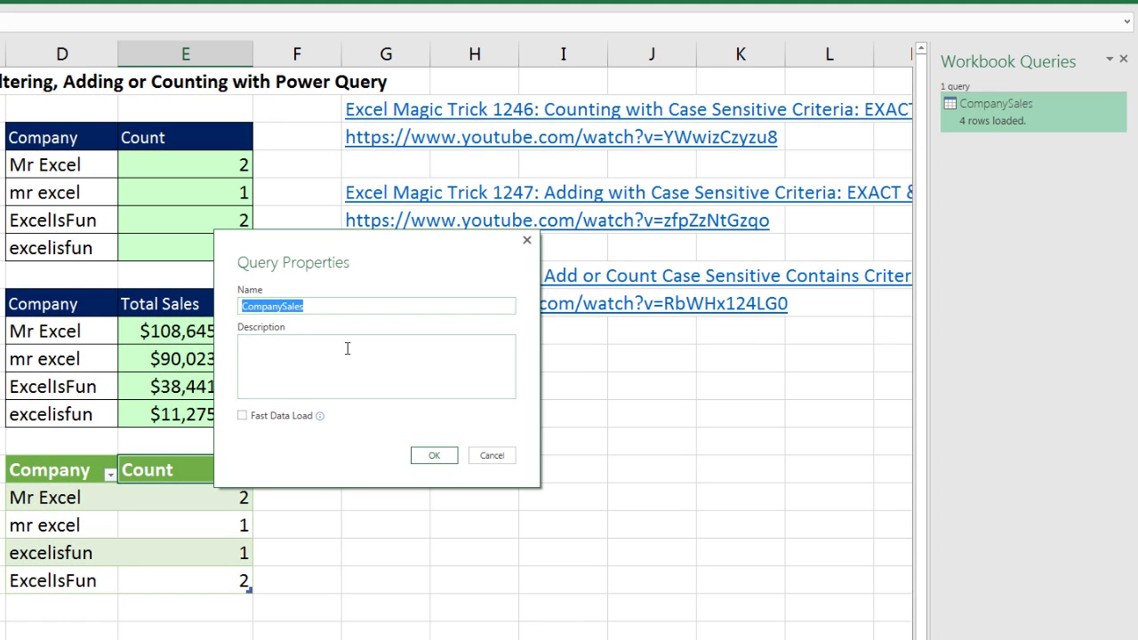
type("CompanyCaseSesitiveCount")
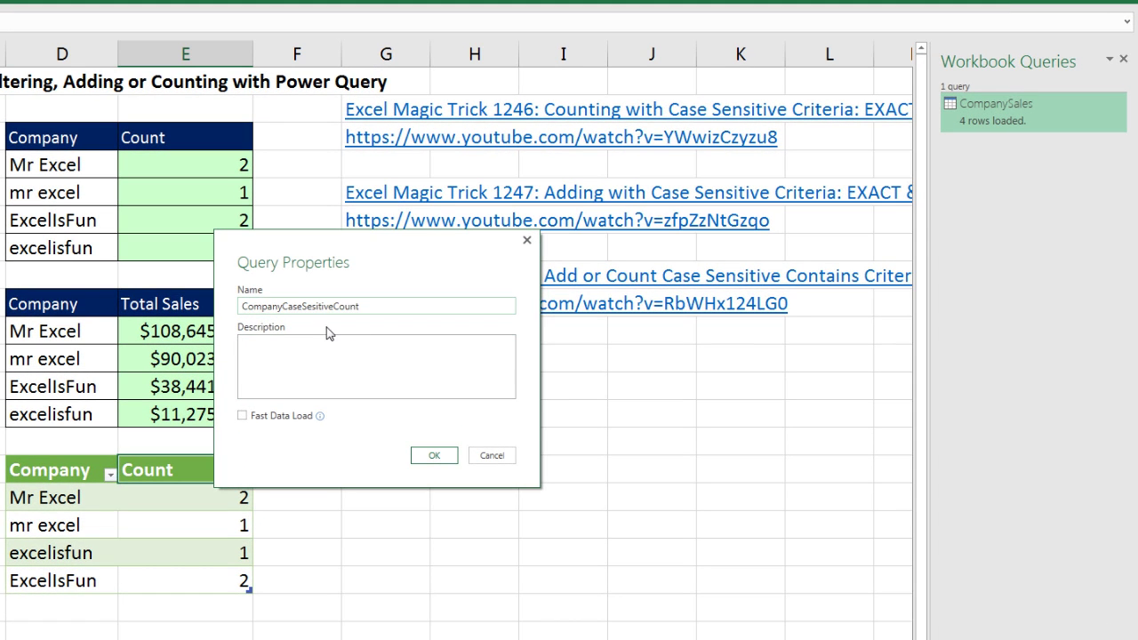
left_click(434, 455)
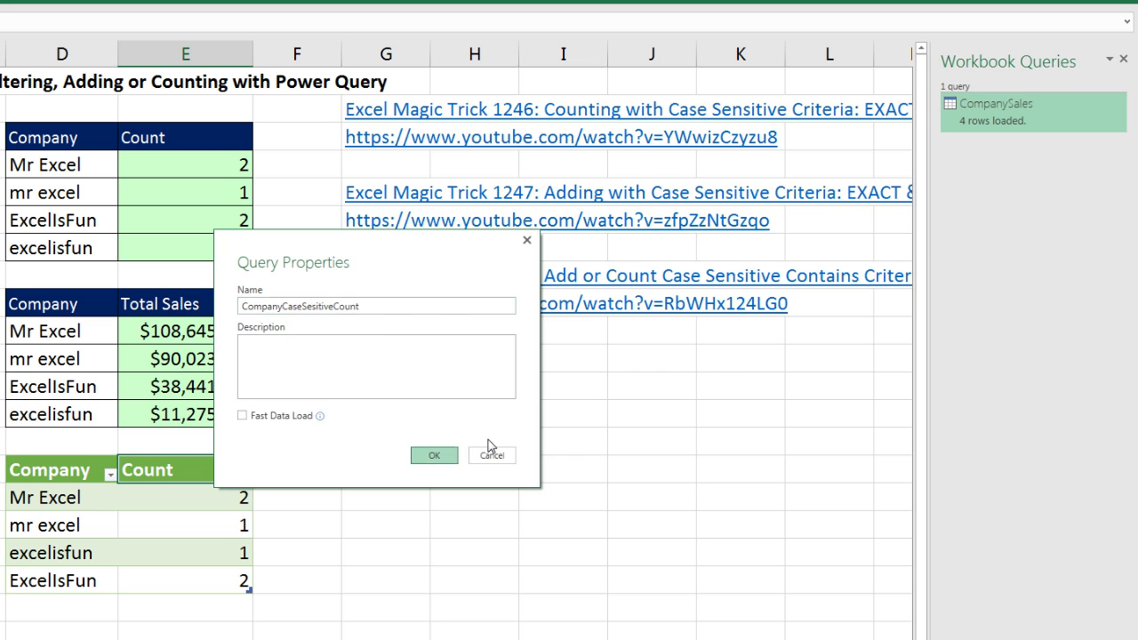
mouse_move(996, 125)
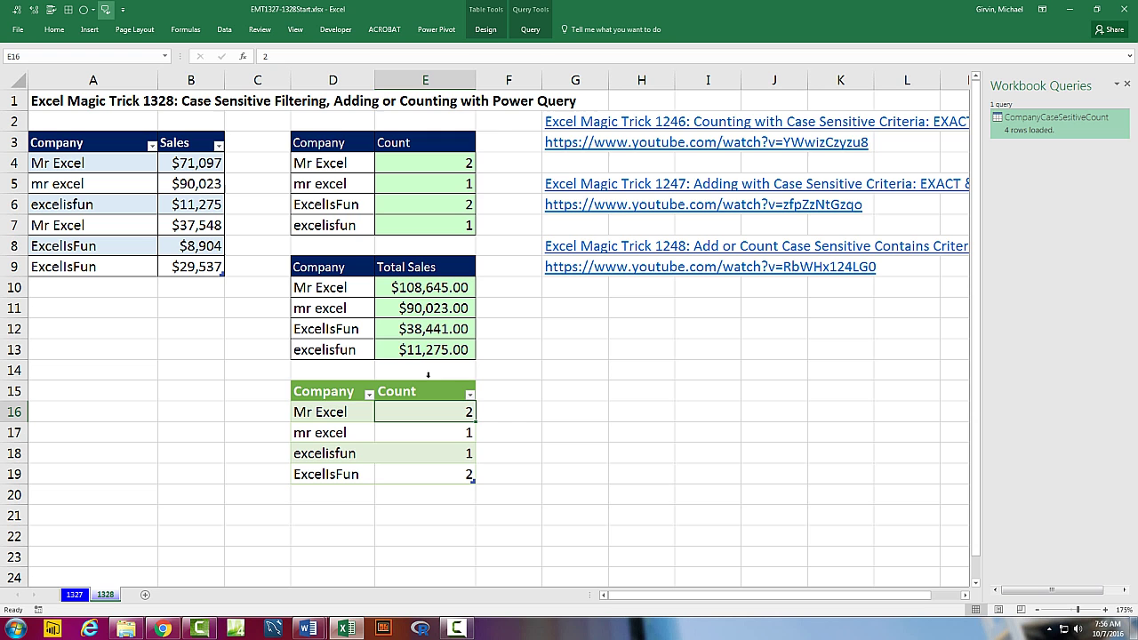
left_click(486, 30)
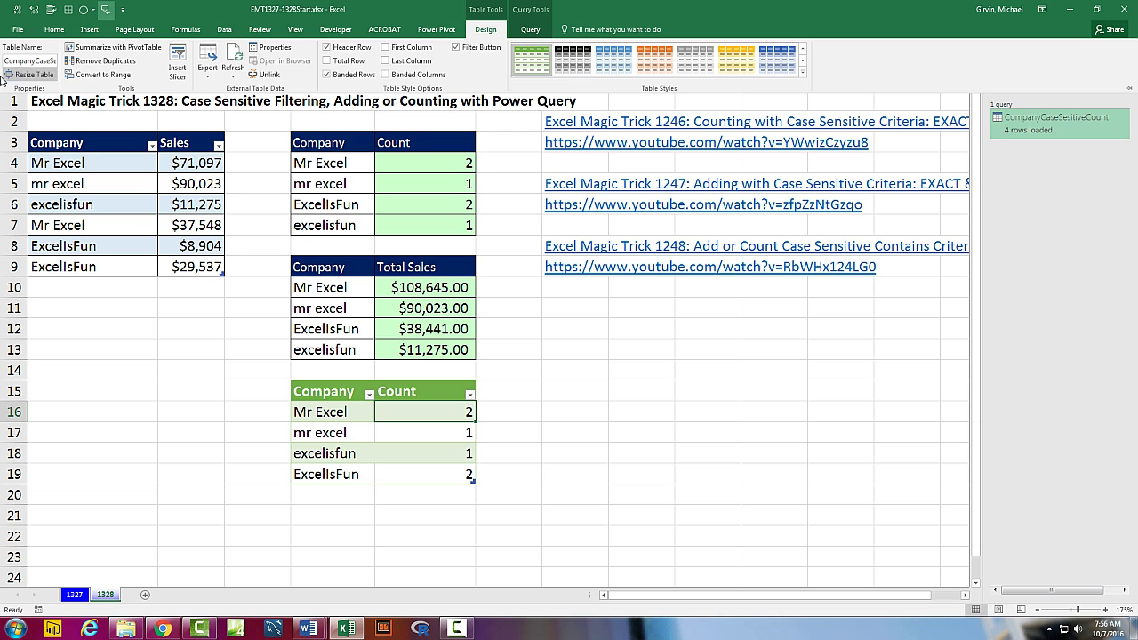
key("ctrl+F1")
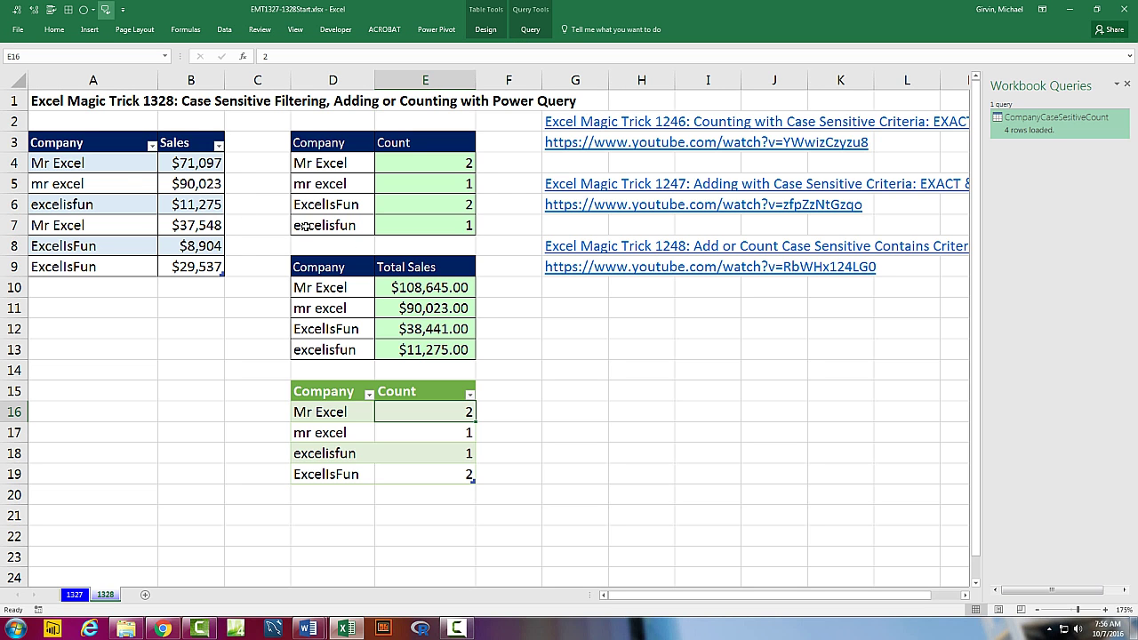
Create a second Power Query query from the original Company and Sales table
left_click(134, 181)
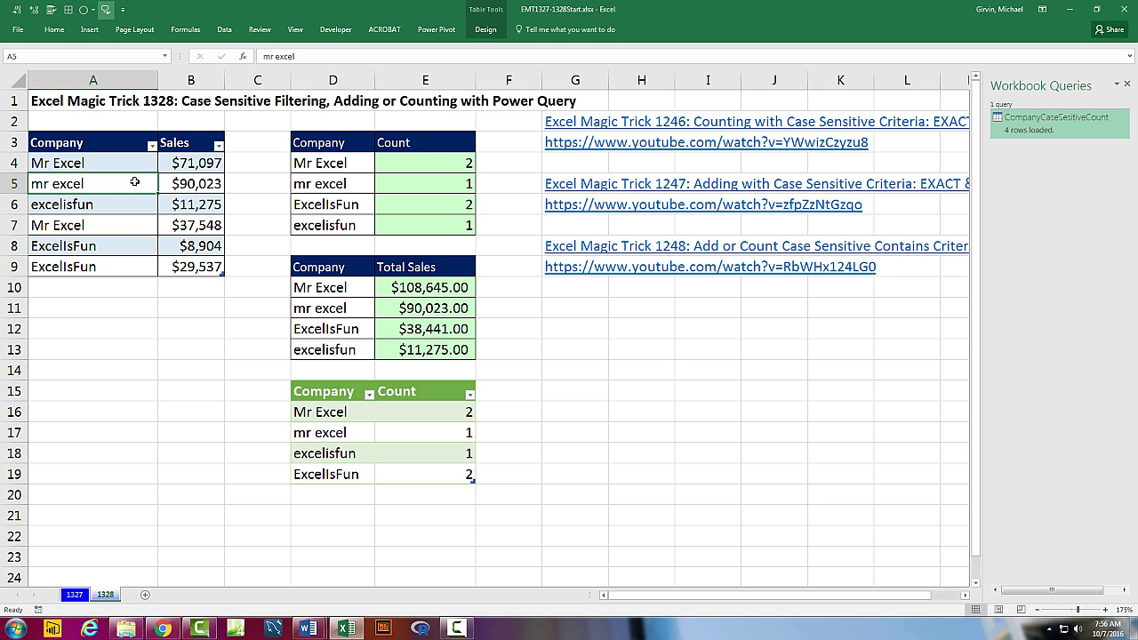
key("alt")
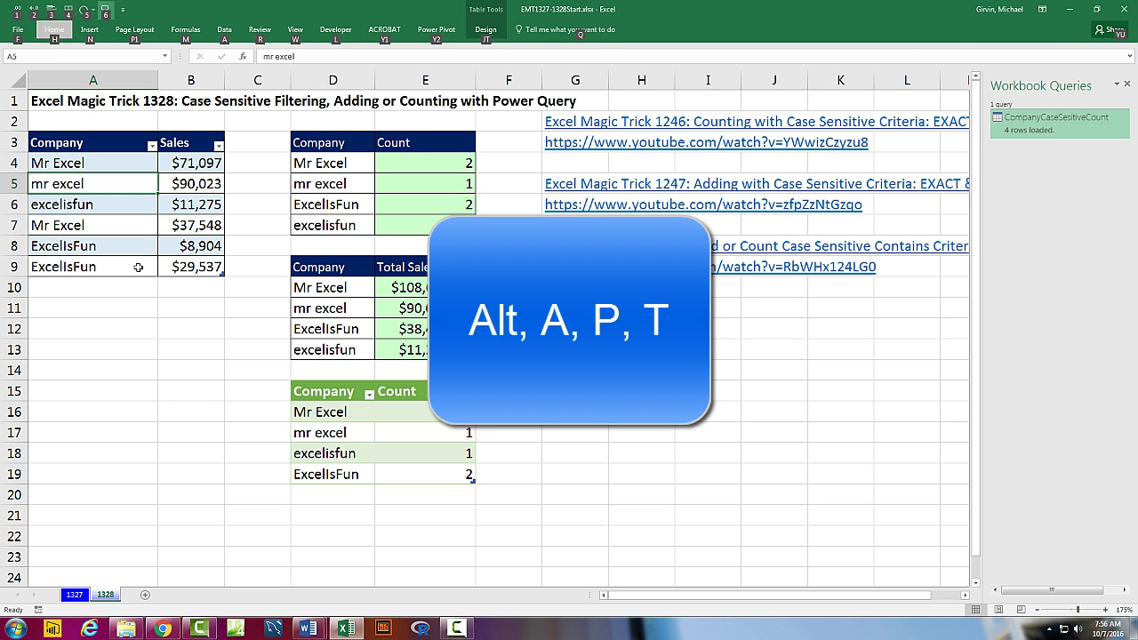
key("a")
key("p")
key("t")
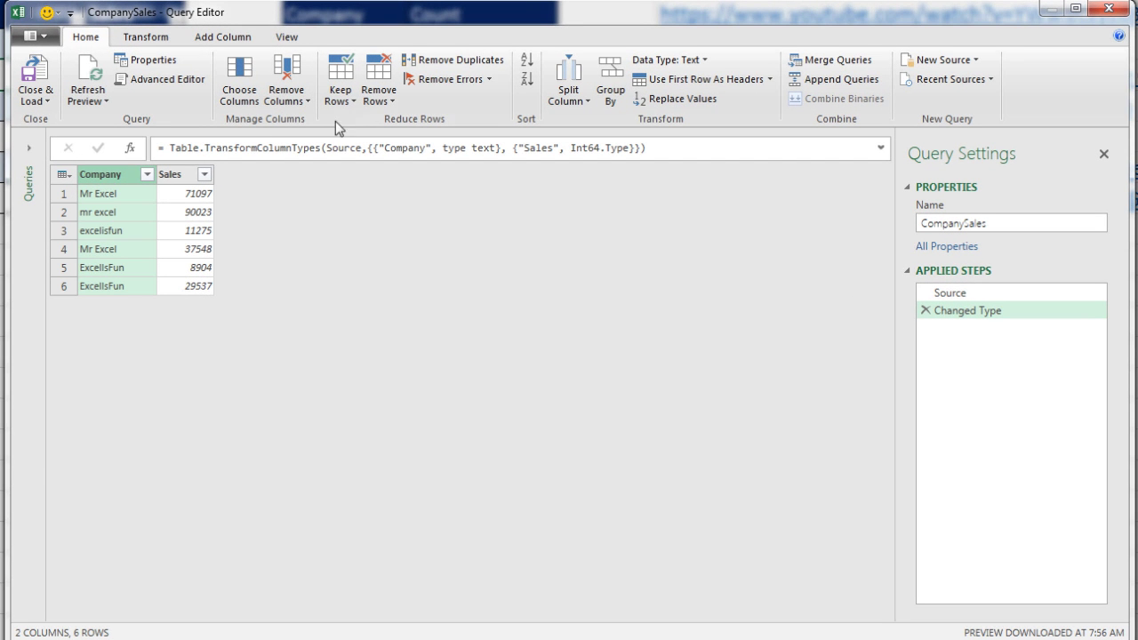
Group the new query's rows by Company, with a new column named Total Sales that sums the Sales column
left_click(611, 94)
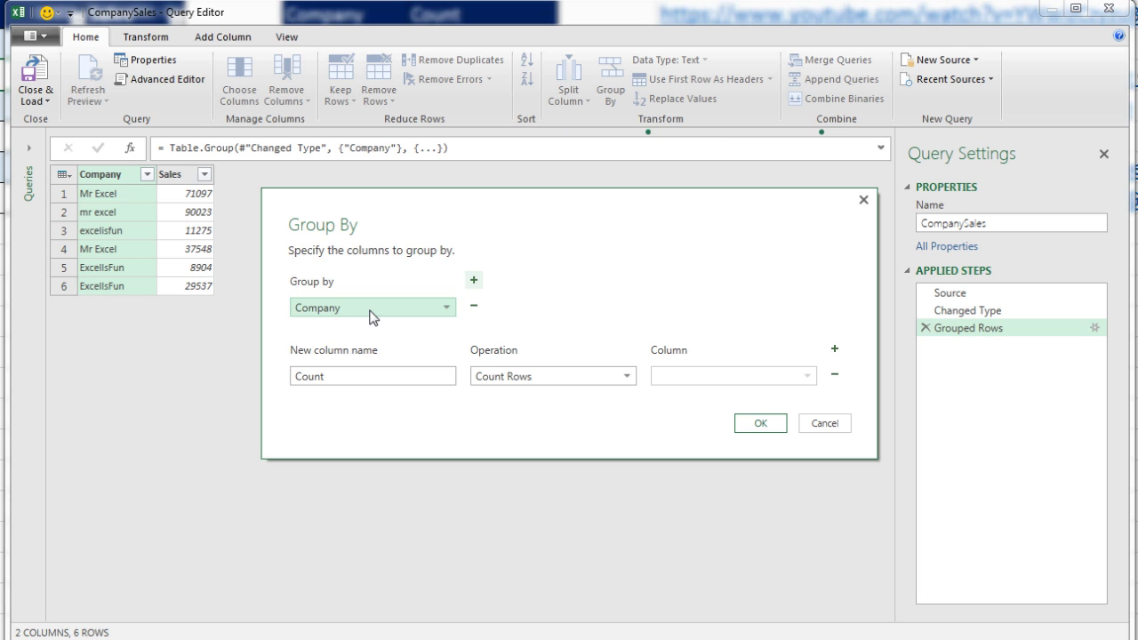
left_click_drag(335, 377, 265, 376)
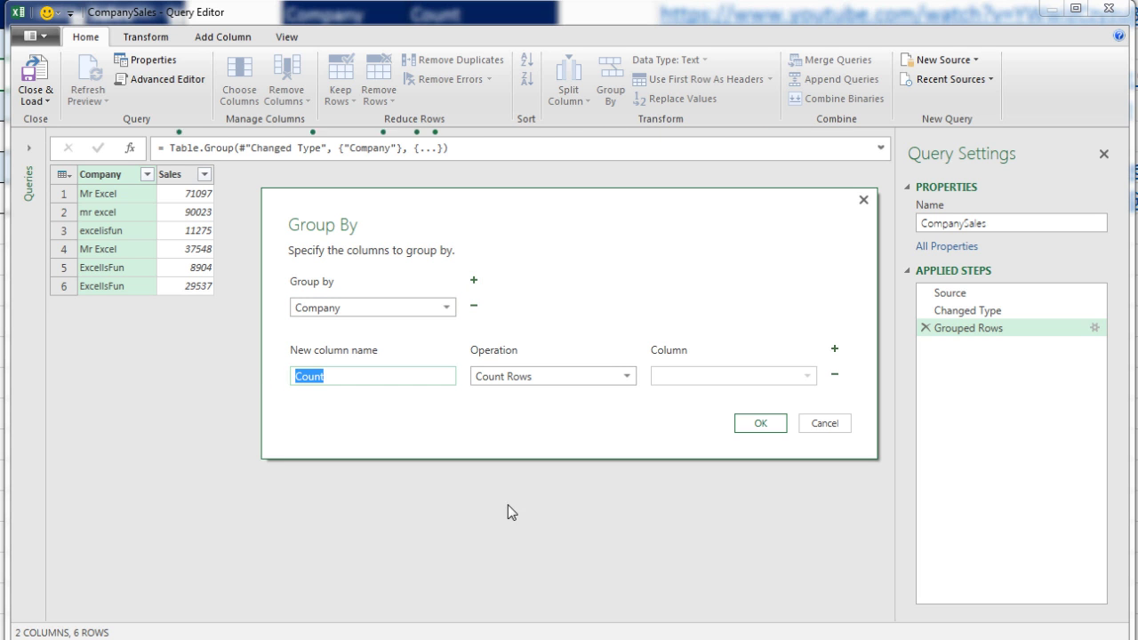
type("Total Sales")
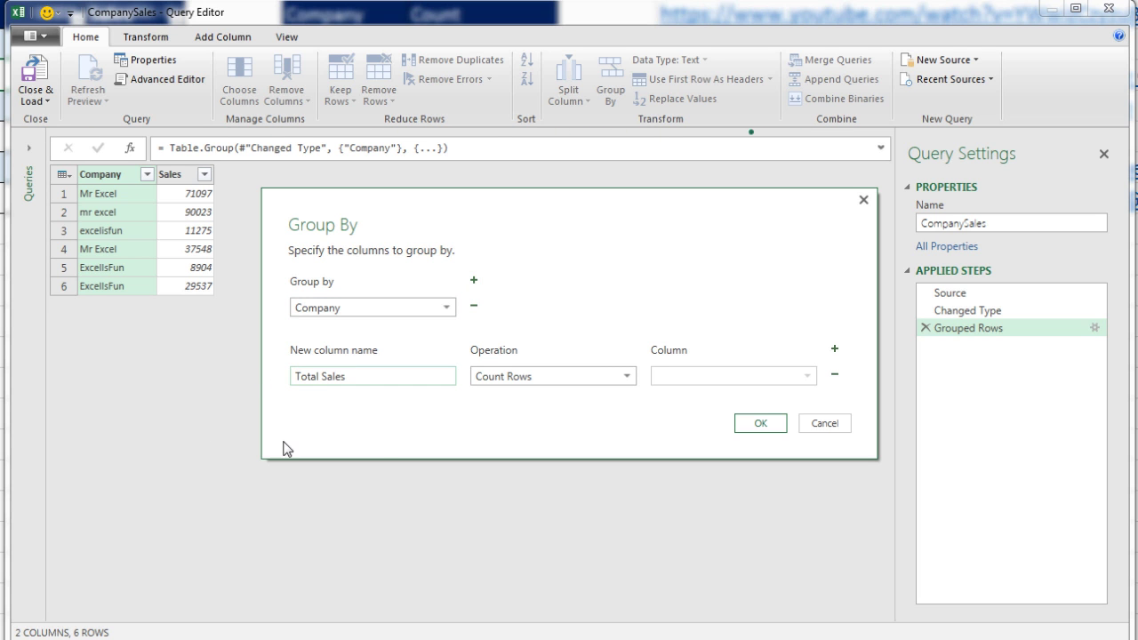
left_click(626, 378)
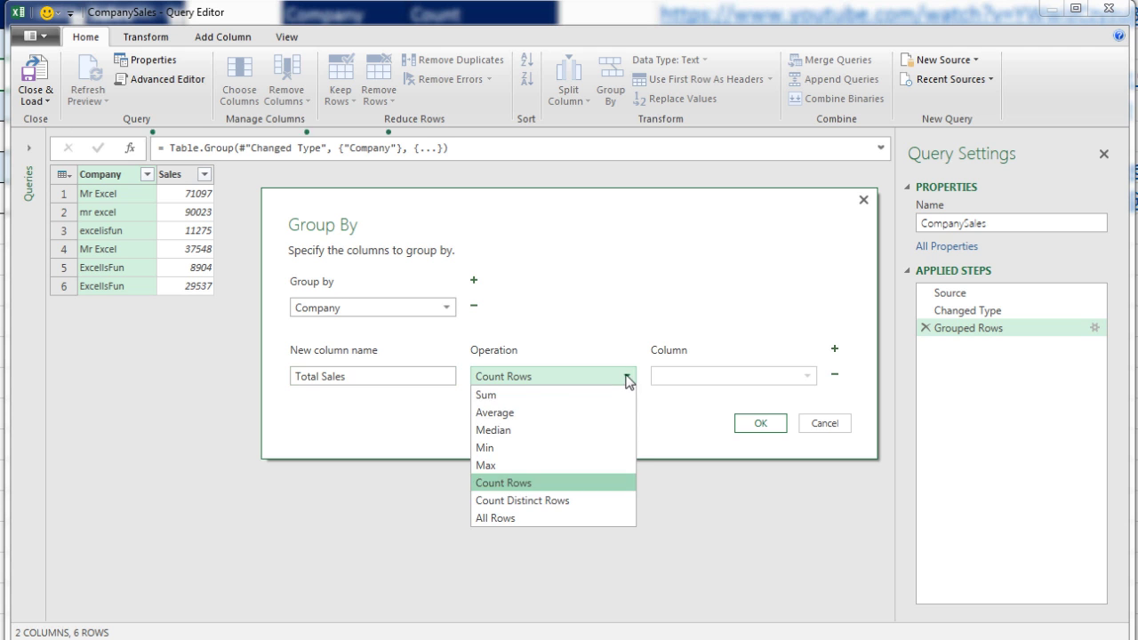
left_click(507, 394)
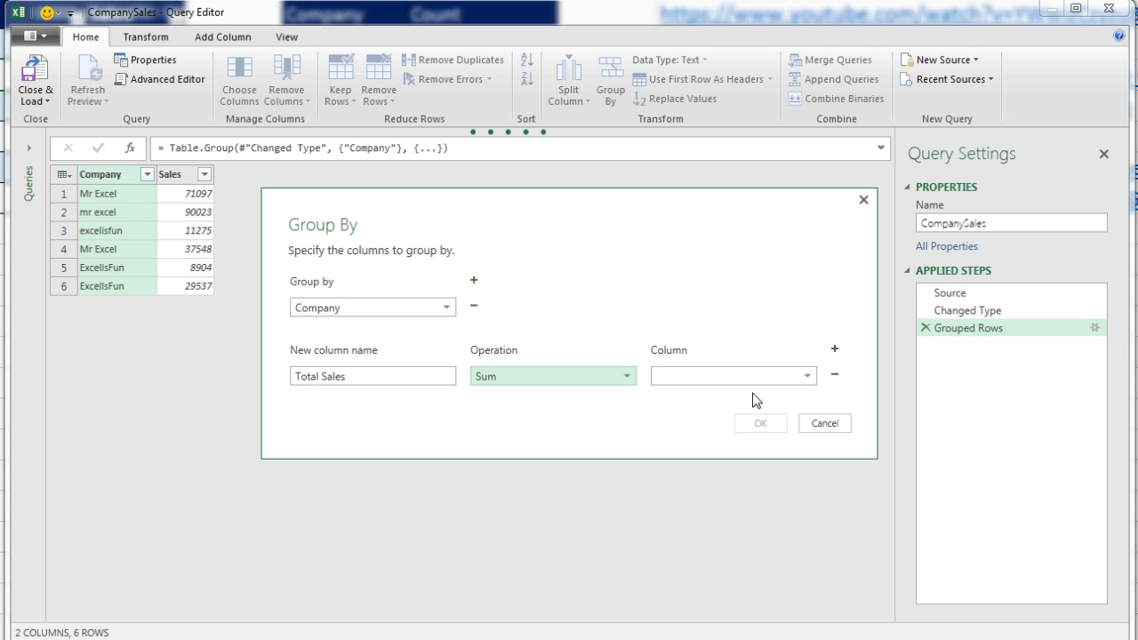
left_click(808, 377)
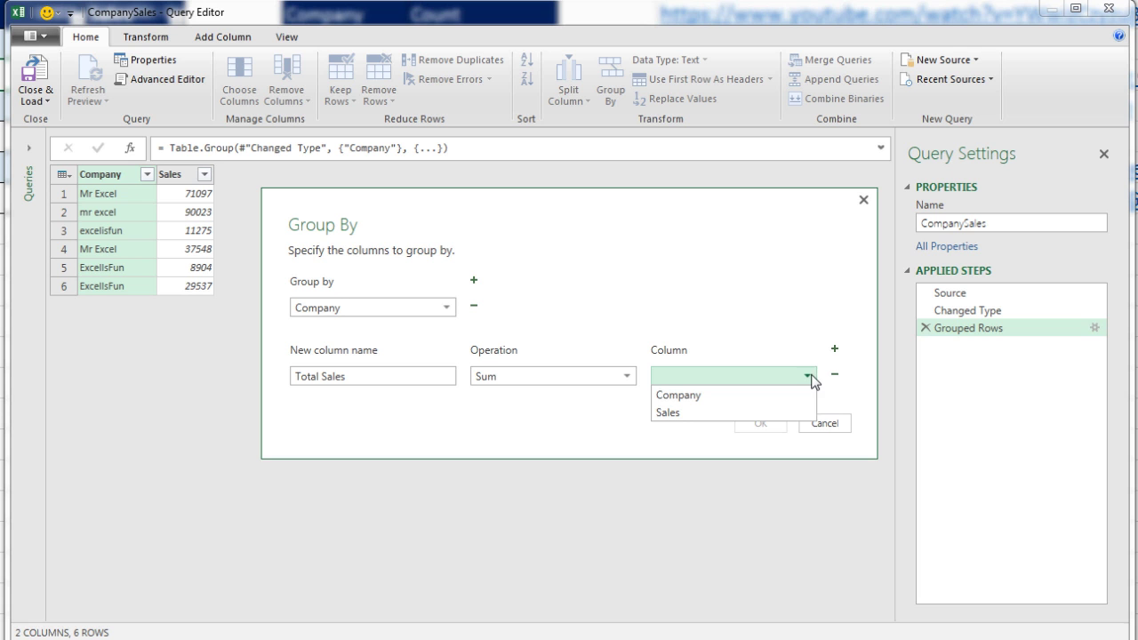
left_click(684, 414)
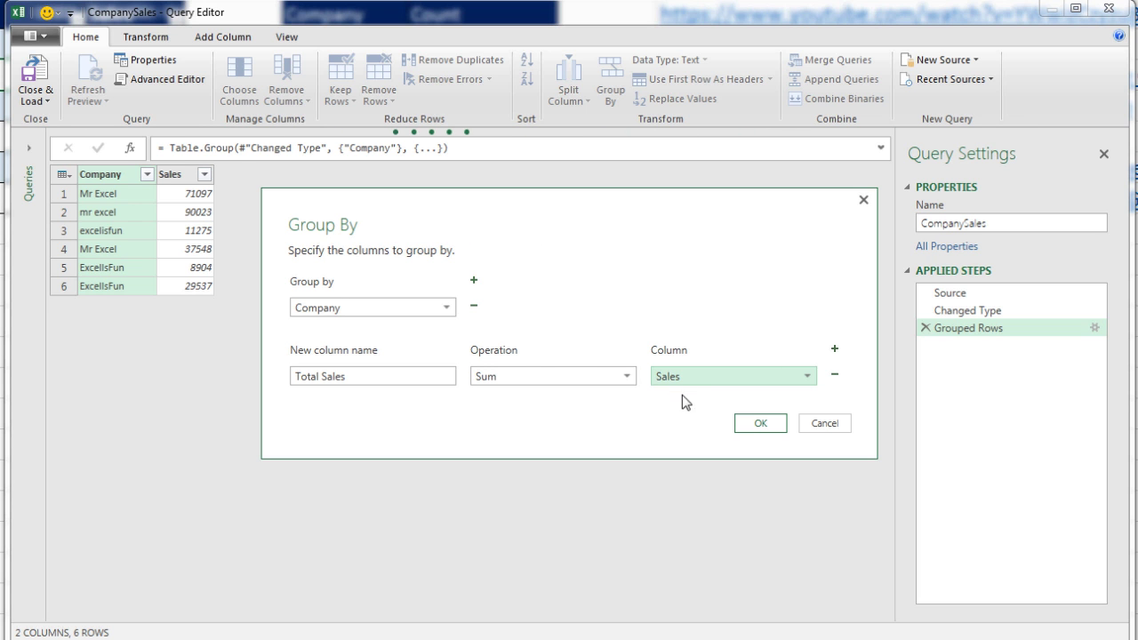
left_click(761, 424)
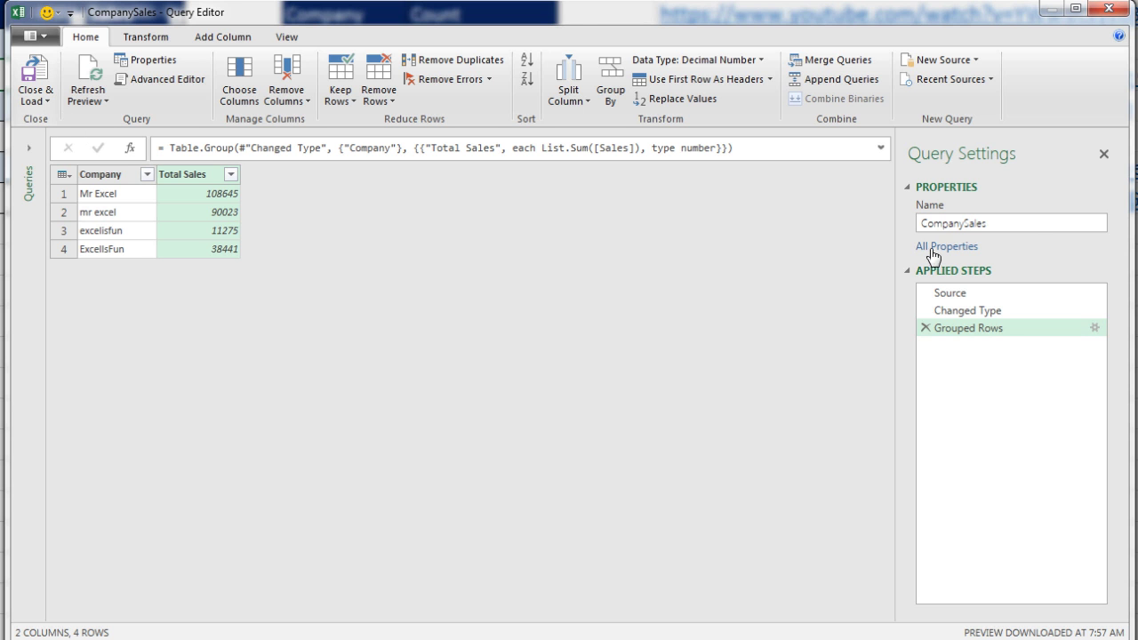
Rename the sales query as CompanyCaseSesitiveTotalSales in the Query Editor
left_click_drag(1017, 230, 882, 220)
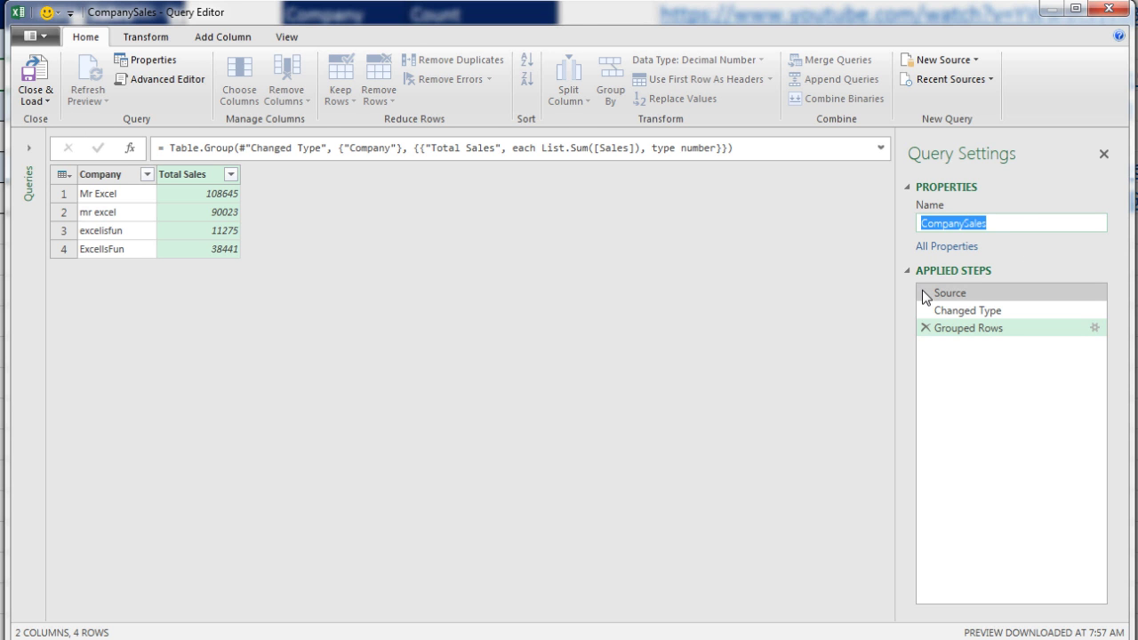
type("CompanyCaseSesitiveTotalSales")
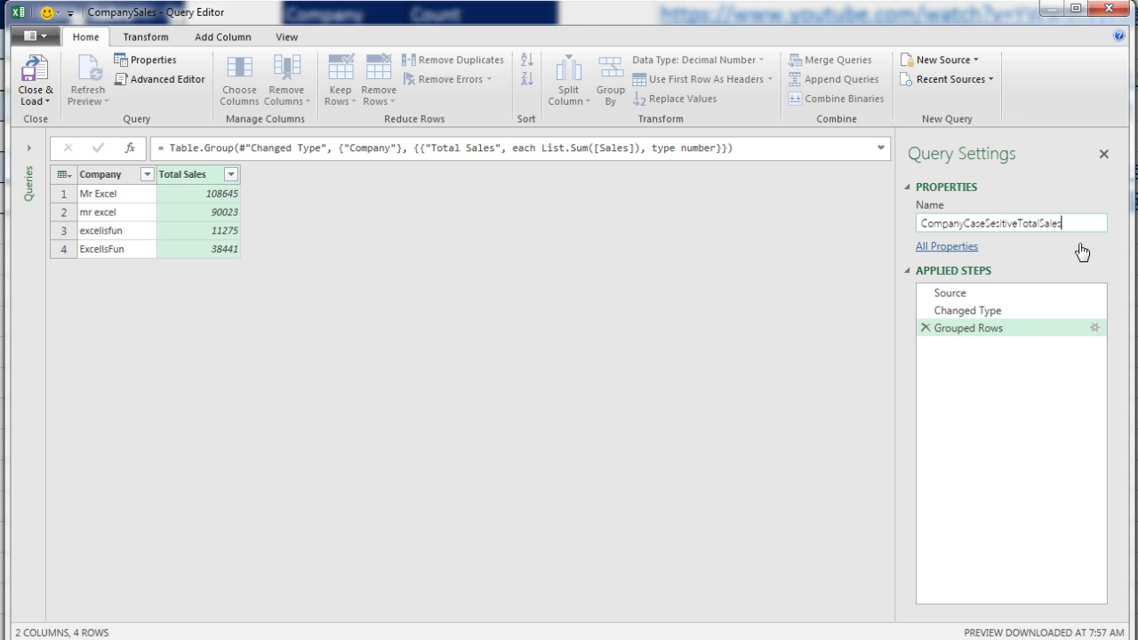
key("Return")
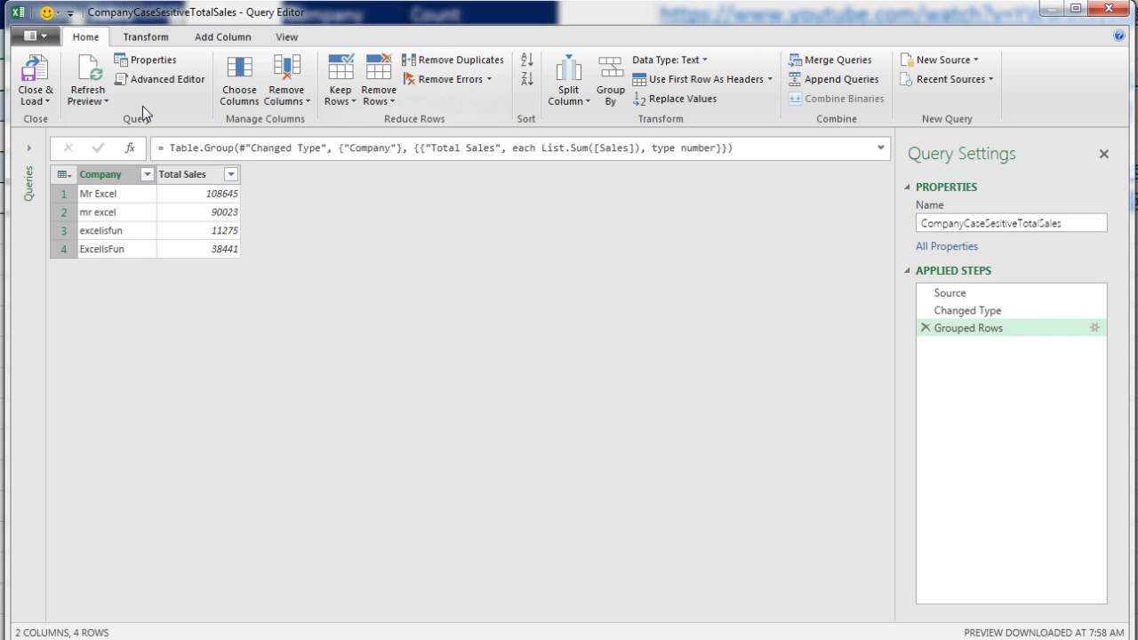
Load the total sales query as a table at cell A15 of the existing worksheet
left_click(44, 100)
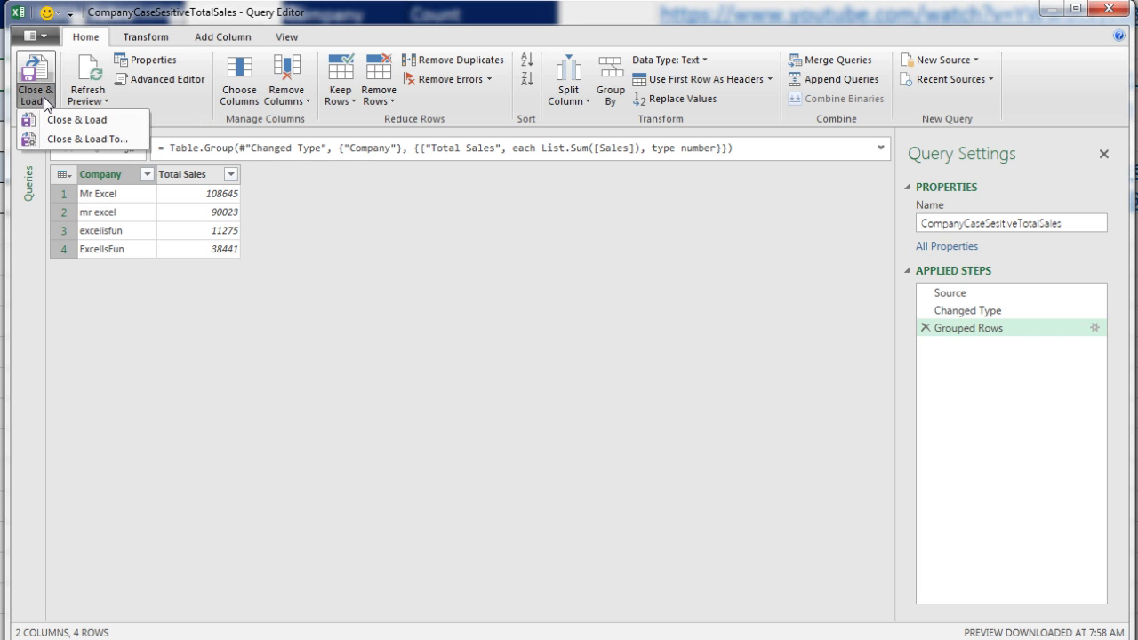
left_click(74, 140)
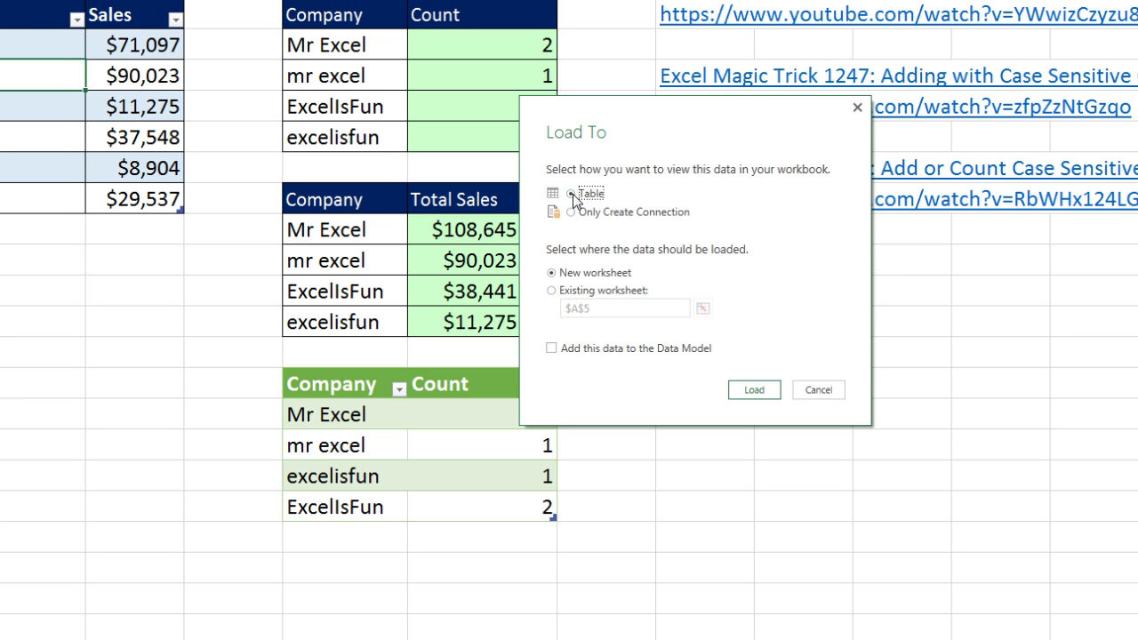
left_click(552, 291)
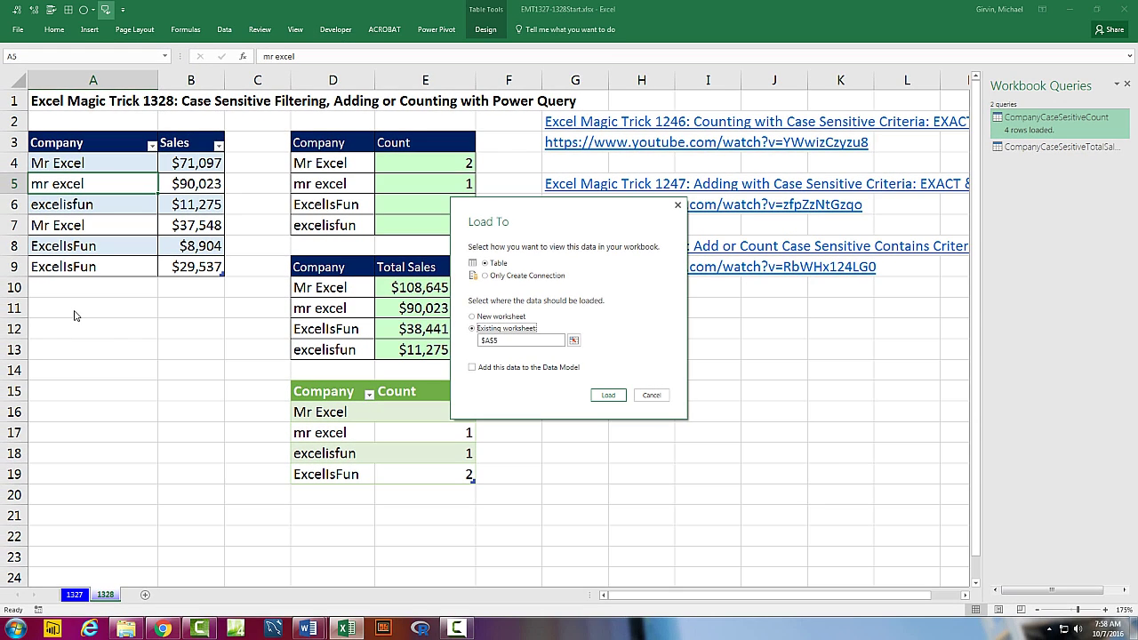
left_click_drag(502, 342, 455, 341)
type("A15")
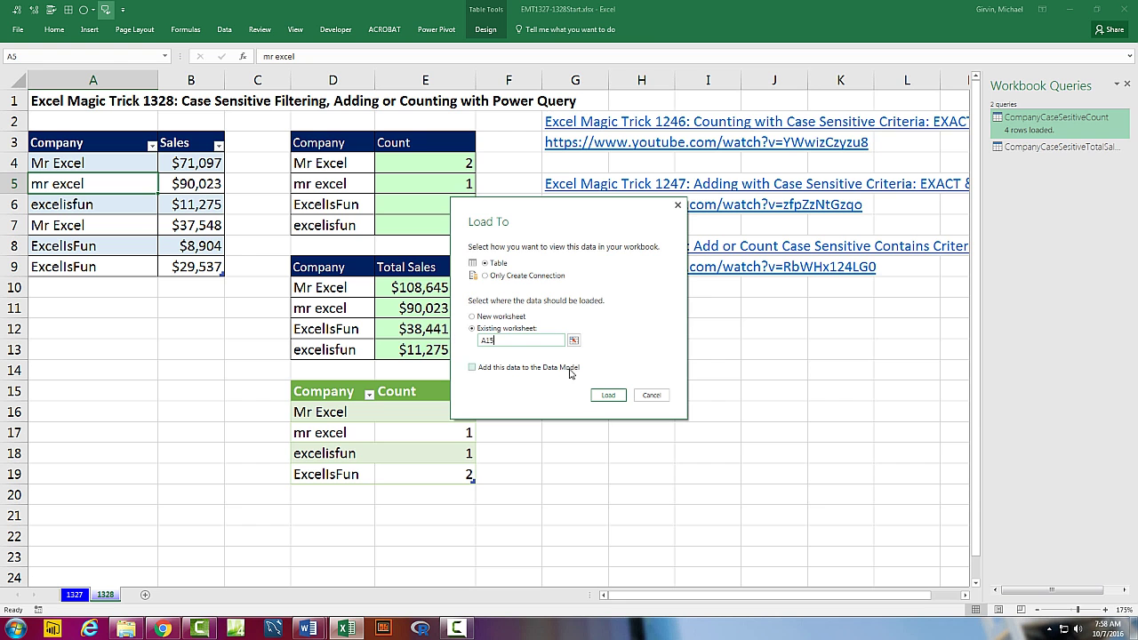
left_click(608, 395)
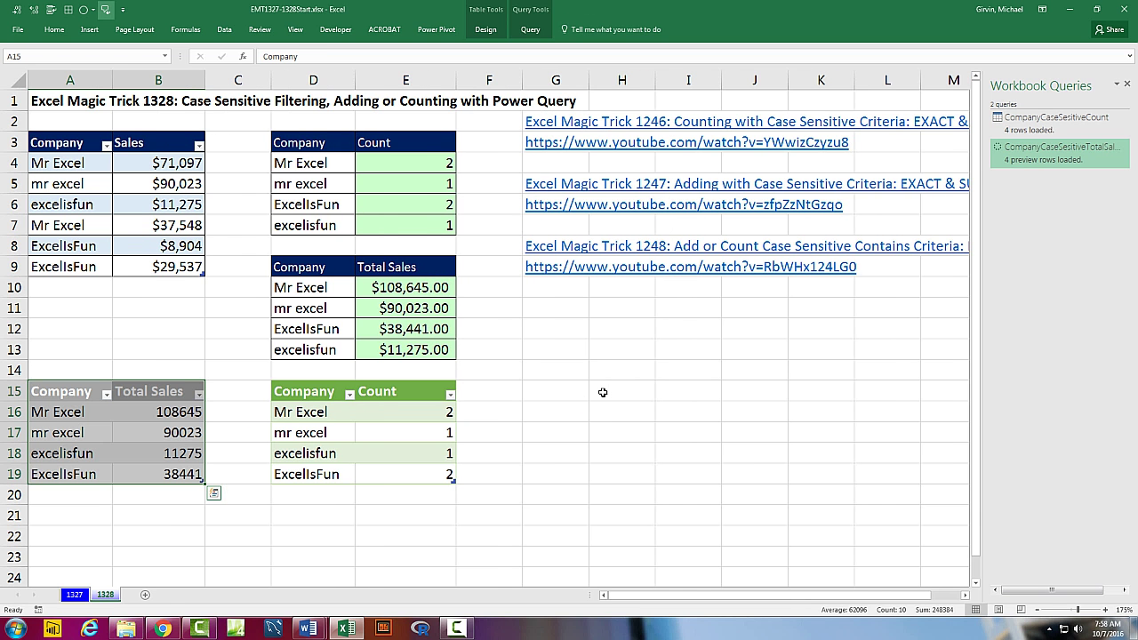